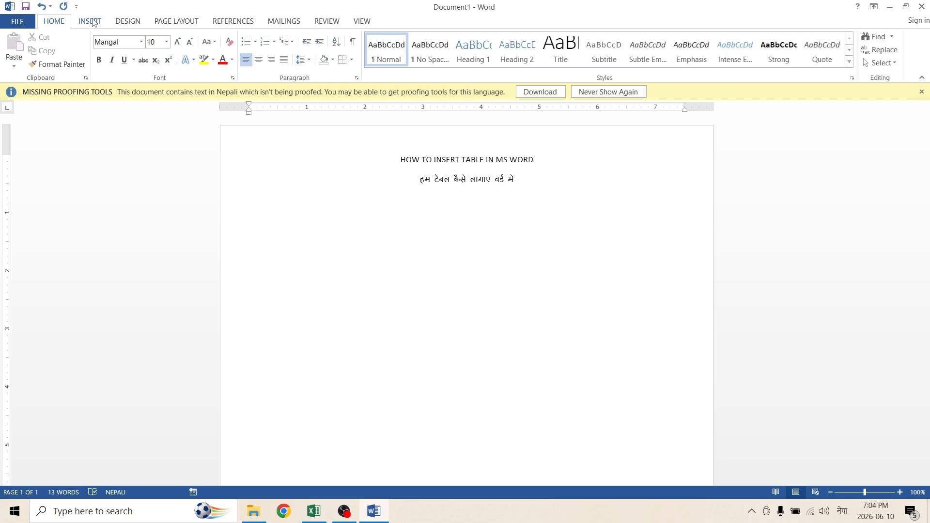
Insert a 10x8 table from the quick table grid, then undo the insertion.
{"action": "left_click", "coordinate": [94, 23]}
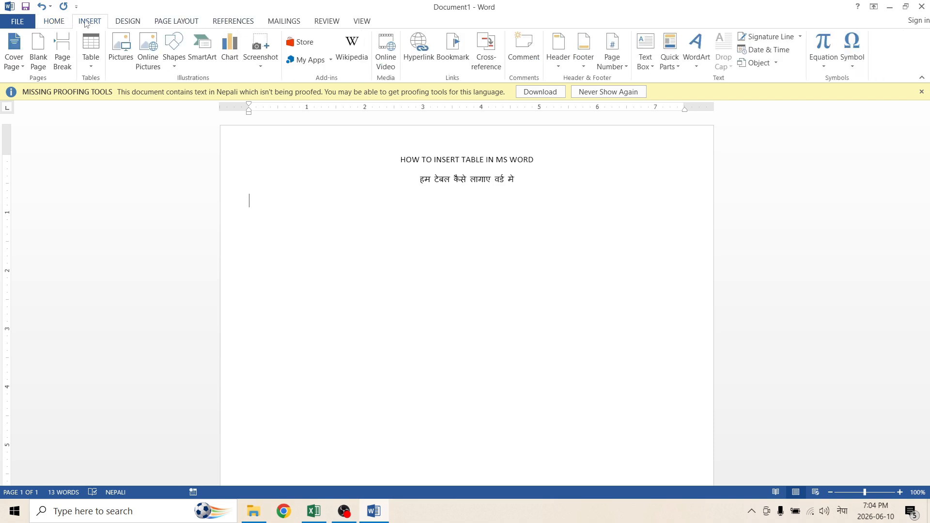
{"action": "left_click", "coordinate": [93, 67]}
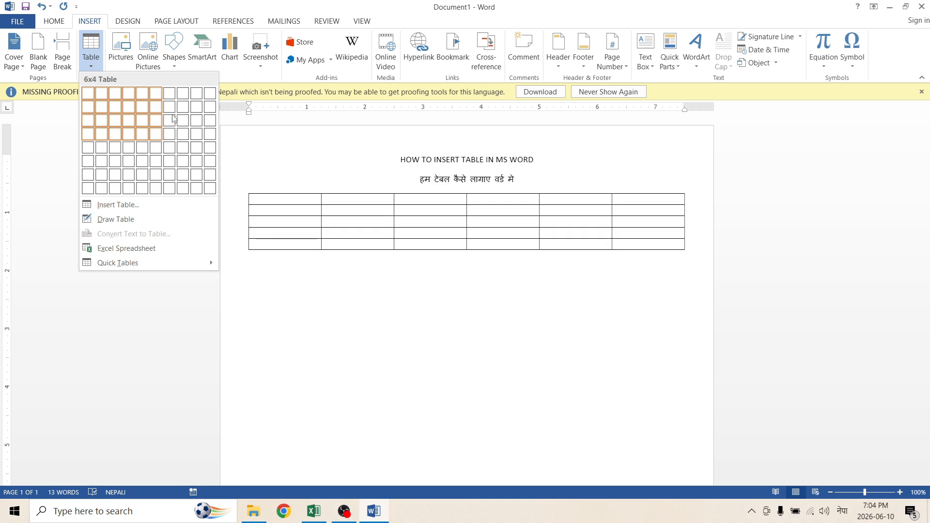
{"action": "left_click", "coordinate": [211, 194]}
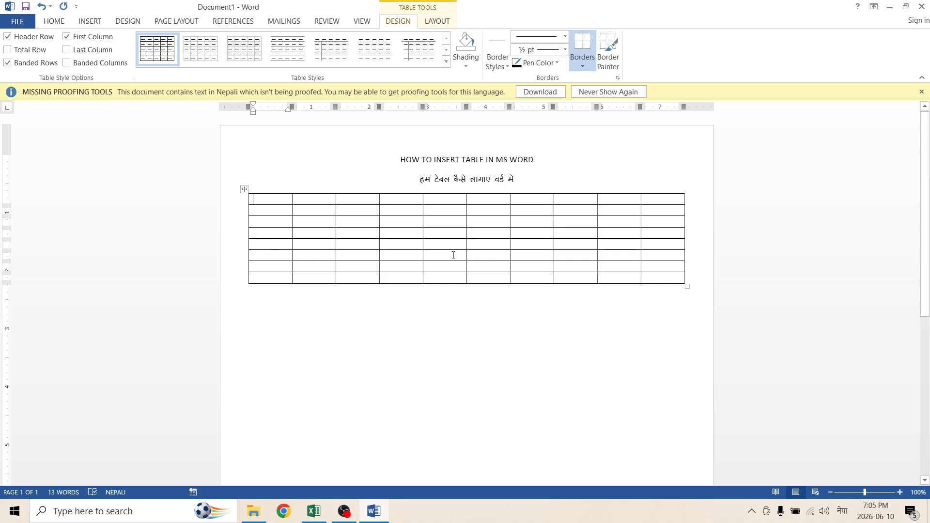
{"action": "key", "text": "ctrl+z"}
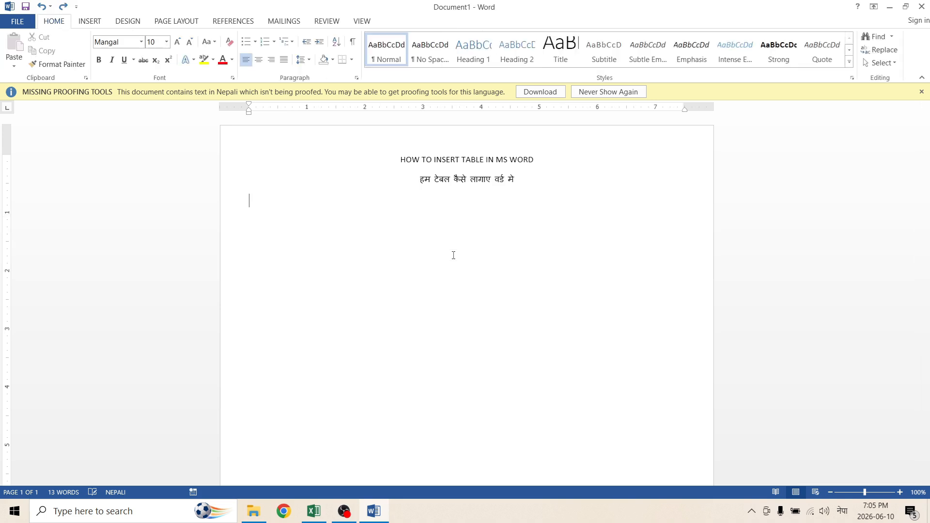
Insert a table with 6 columns and 10 rows through the Insert Table dialog.
{"action": "left_click", "coordinate": [89, 22]}
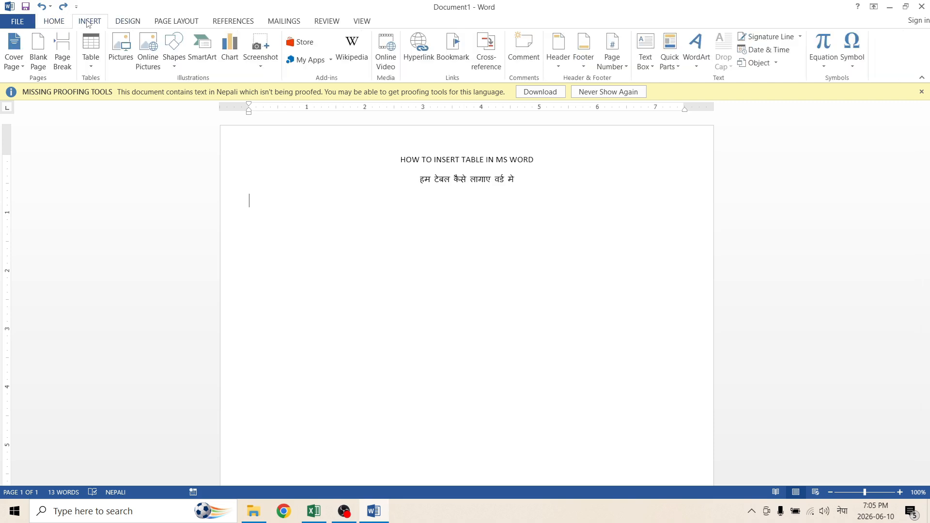
{"action": "left_click", "coordinate": [93, 49]}
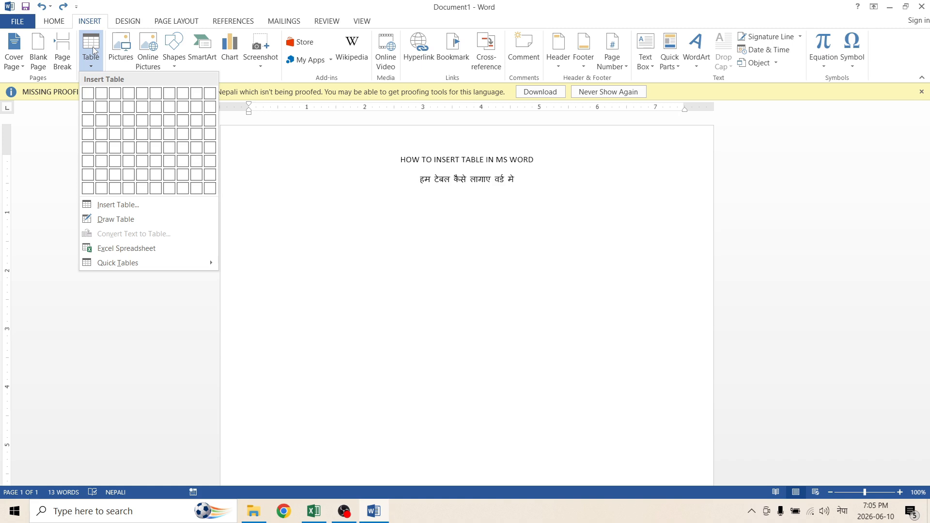
{"action": "left_click", "coordinate": [128, 211]}
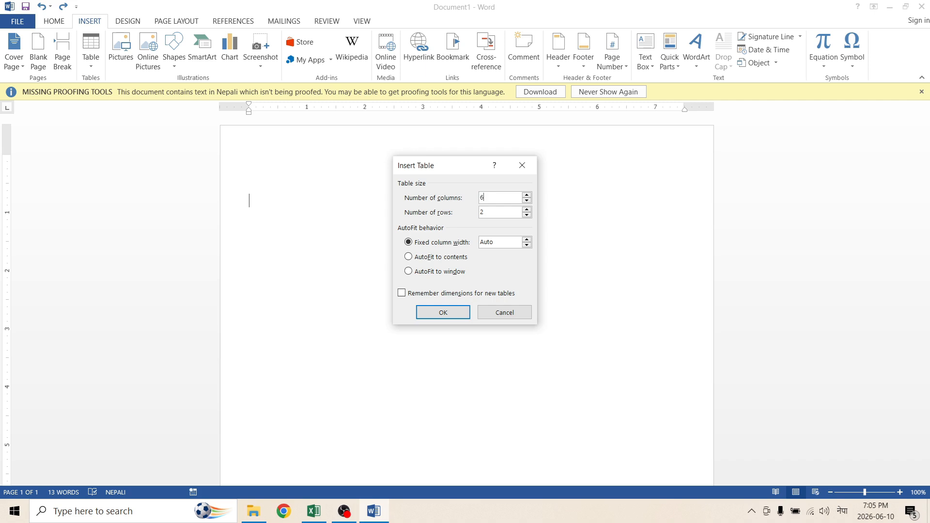
{"action": "double_click", "coordinate": [481, 212]}
{"action": "type", "text": "10"}
{"action": "left_click", "coordinate": [442, 312]}
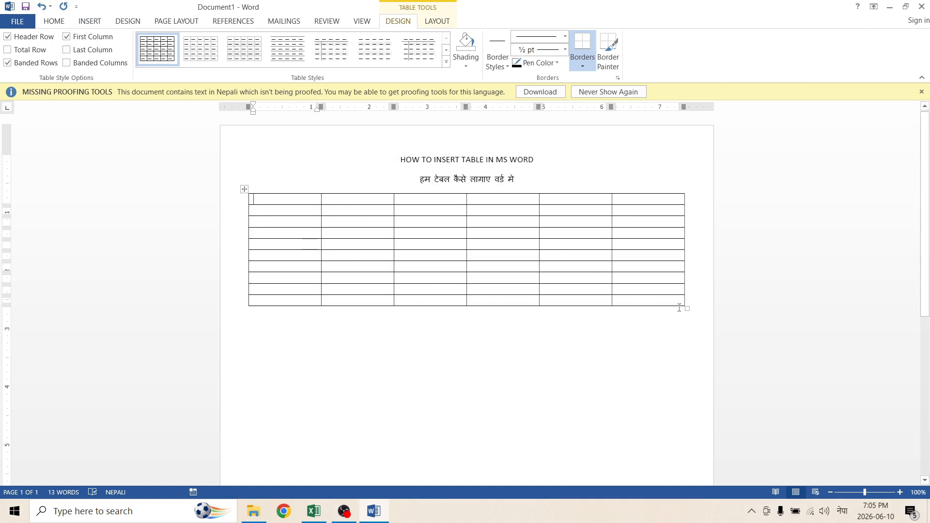
Resize the table and fill the header row with s.no, Name, Father name, Class, Mob and School name.
{"action": "left_click_drag", "start_coordinate": [687, 308], "coordinate": [671, 343]}
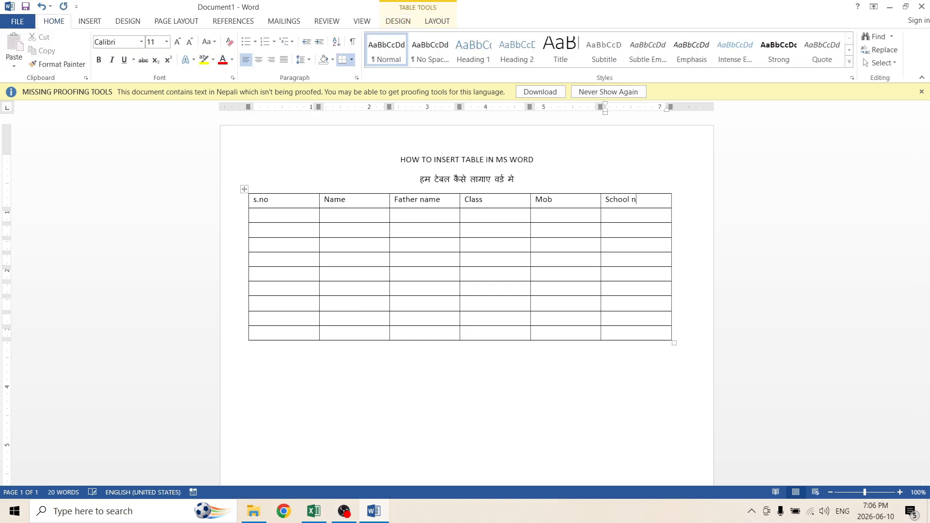
{"action": "type", "text": "name"}
{"action": "key", "text": "Tab"}
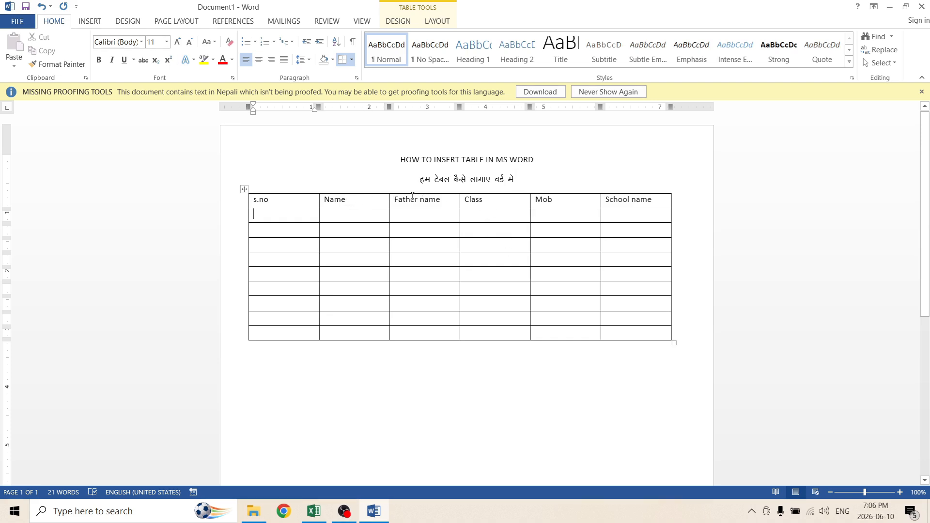
Insert a new blank column to the left of the Class column.
{"action": "left_click", "coordinate": [477, 192]}
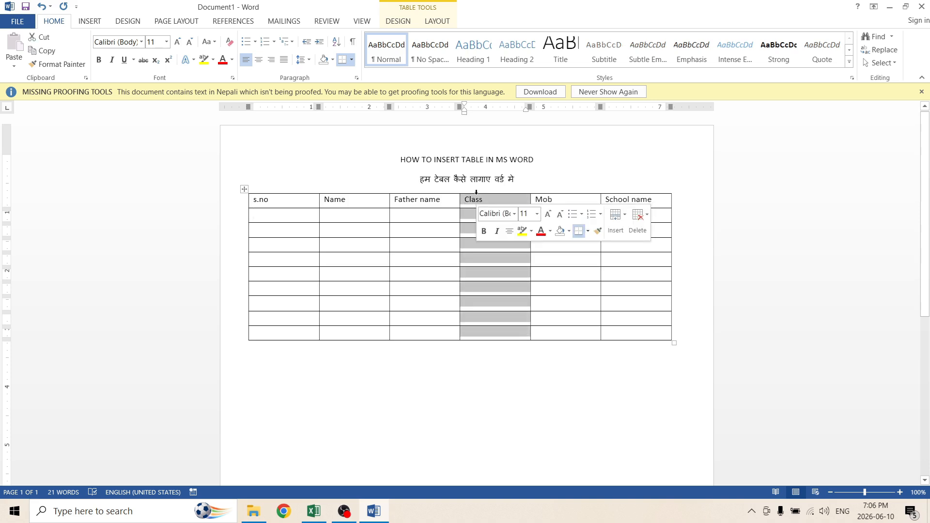
{"action": "left_click", "coordinate": [441, 22]}
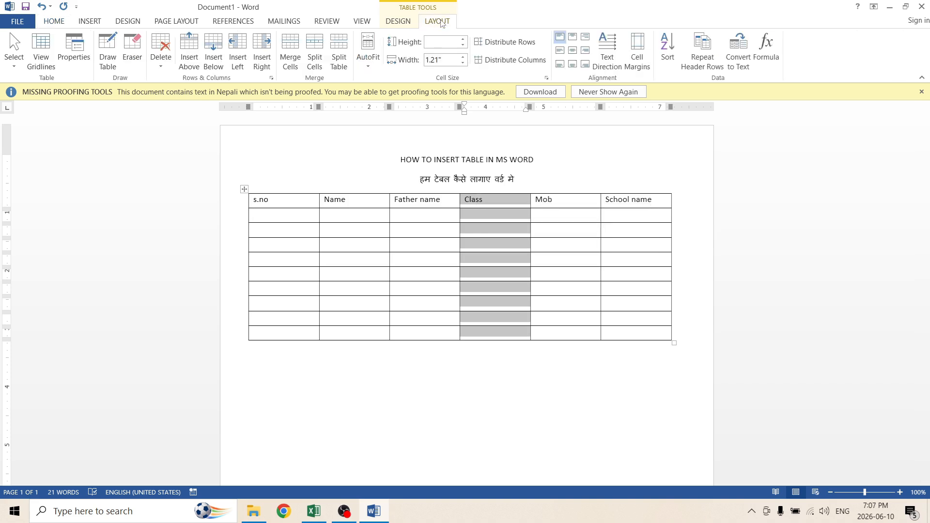
{"action": "left_click", "coordinate": [241, 44]}
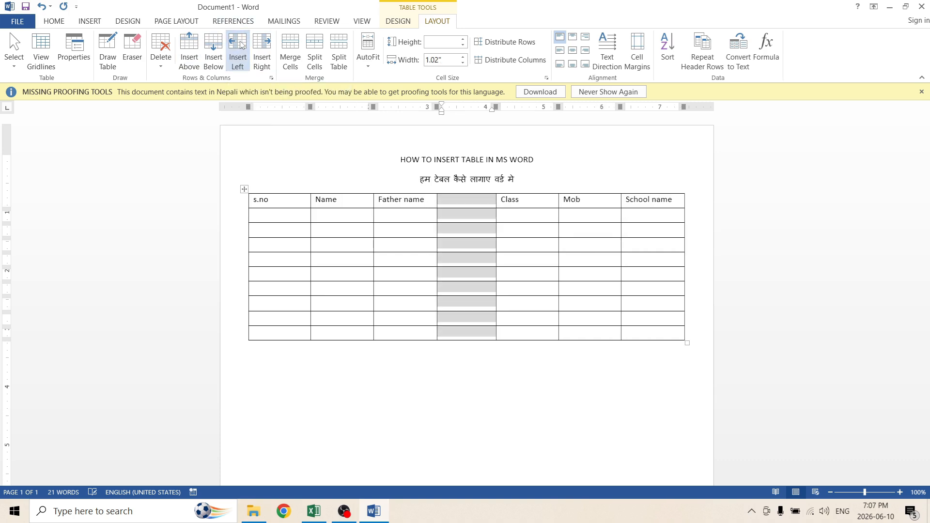
Add several new rows above and below the first data row of the table.
{"action": "left_click", "coordinate": [468, 218]}
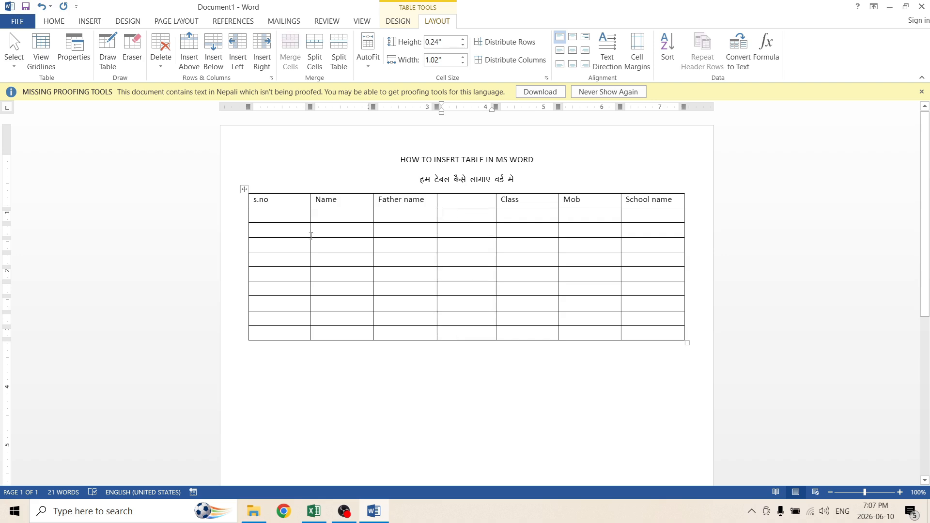
{"action": "left_click", "coordinate": [251, 219]}
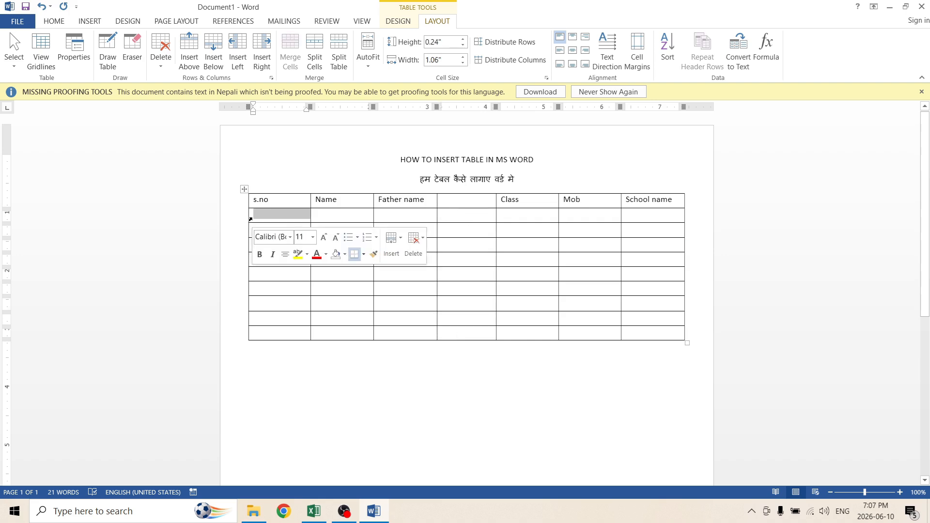
{"action": "left_click", "coordinate": [187, 50]}
{"action": "left_click", "coordinate": [187, 50]}
{"action": "left_click", "coordinate": [187, 49]}
{"action": "left_click", "coordinate": [187, 50]}
{"action": "left_click", "coordinate": [187, 50]}
{"action": "left_click", "coordinate": [187, 50]}
{"action": "left_click", "coordinate": [188, 50]}
{"action": "left_click", "coordinate": [187, 49]}
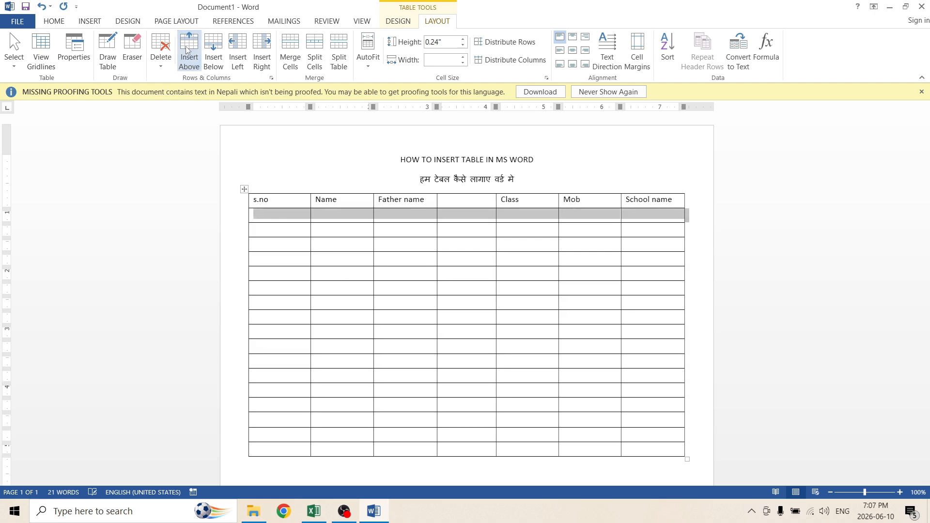
{"action": "left_click", "coordinate": [217, 41]}
{"action": "left_click", "coordinate": [217, 42]}
{"action": "left_click", "coordinate": [217, 42]}
{"action": "left_click", "coordinate": [217, 42]}
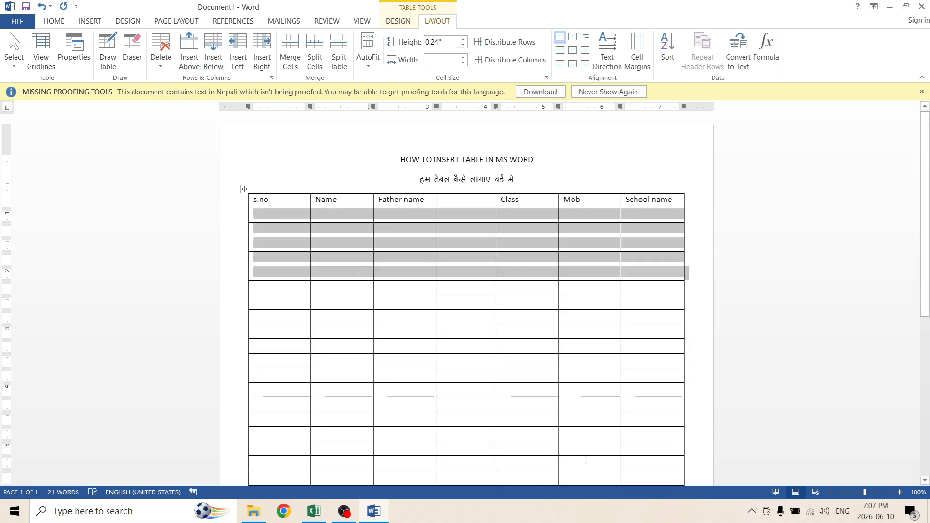
{"action": "scroll", "coordinate": [495, 407], "scroll_direction": "down", "scroll_amount": 2}
{"action": "left_click", "coordinate": [440, 330]}
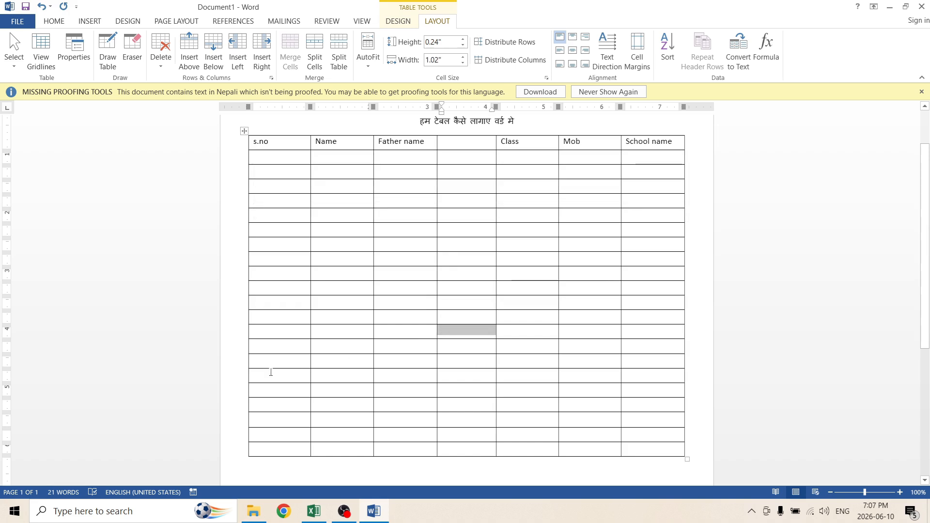
{"action": "left_click_drag", "start_coordinate": [257, 316], "coordinate": [743, 447]}
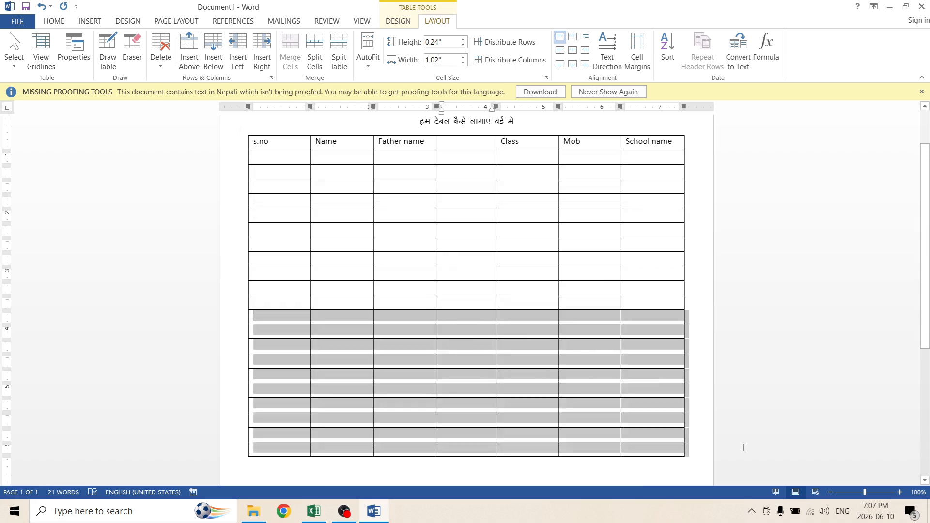
{"action": "left_click", "coordinate": [163, 46]}
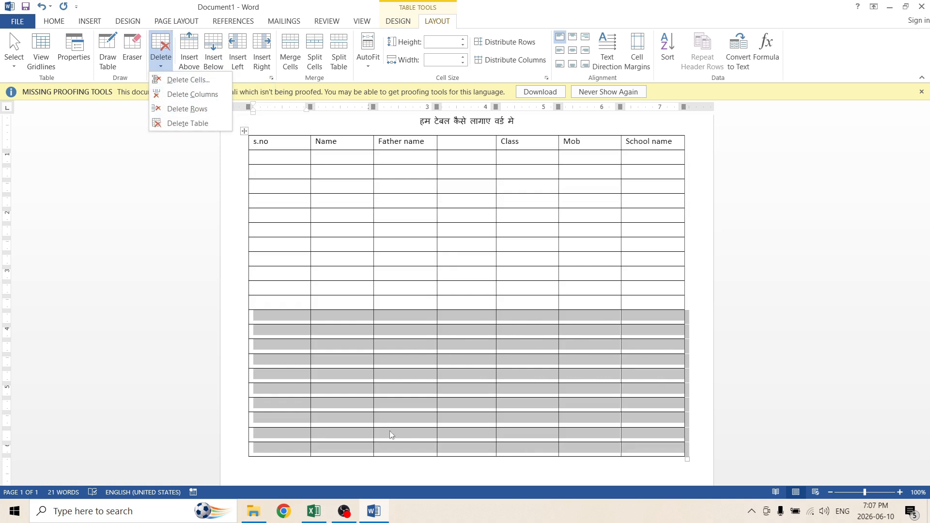
{"action": "left_click", "coordinate": [297, 337]}
{"action": "left_click", "coordinate": [351, 335]}
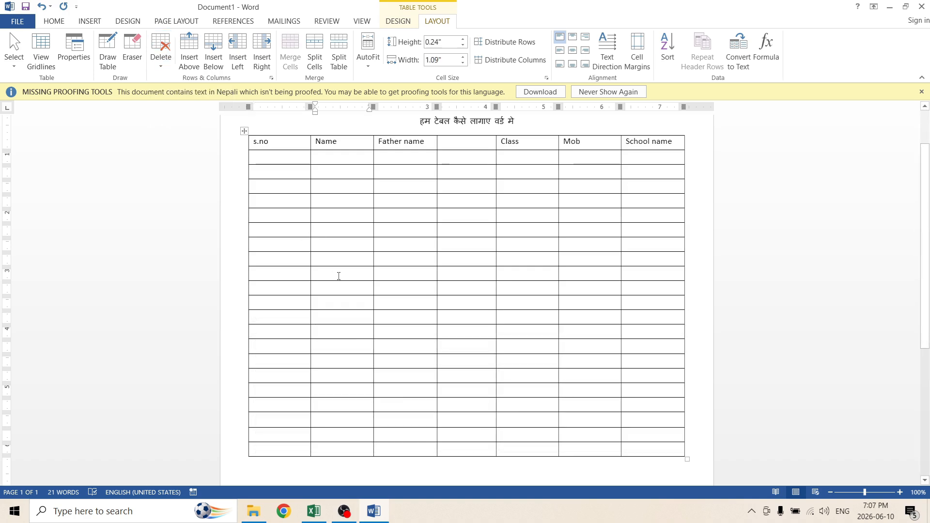
Select individual columns and rows of the table to examine how selection works.
{"action": "double_click", "coordinate": [294, 134]}
{"action": "left_click", "coordinate": [291, 135]}
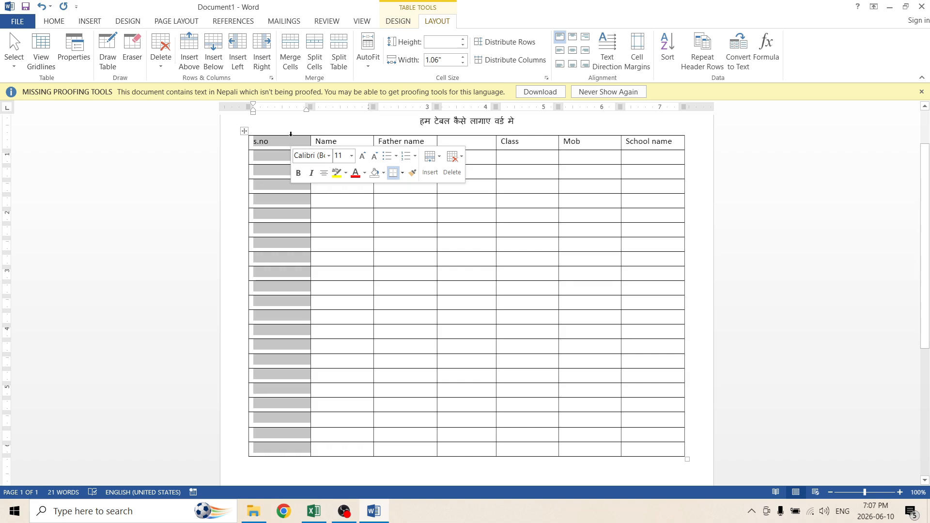
{"action": "left_click", "coordinate": [354, 228]}
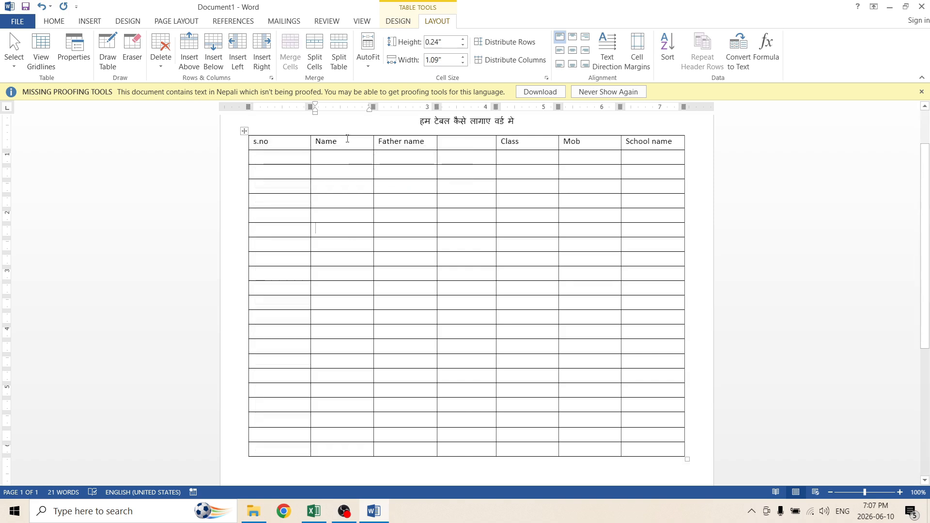
{"action": "left_click", "coordinate": [346, 135]}
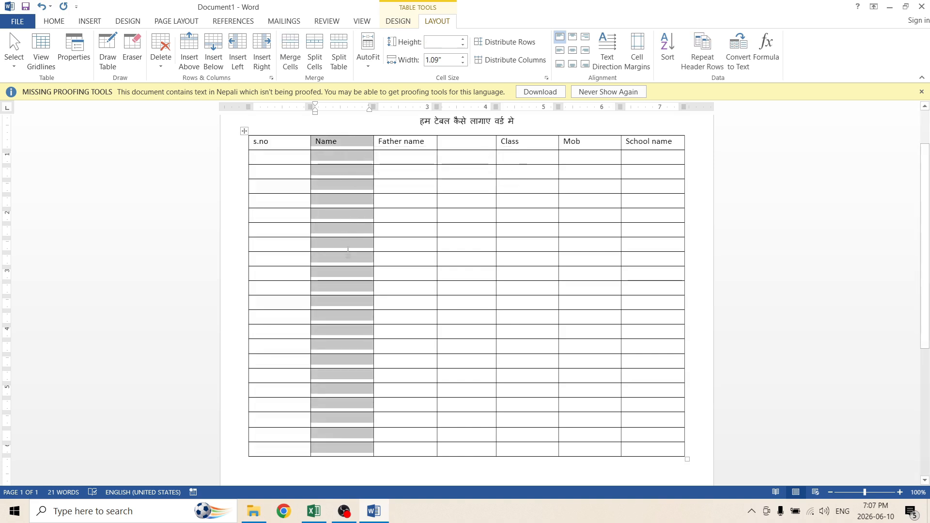
{"action": "left_click", "coordinate": [339, 244]}
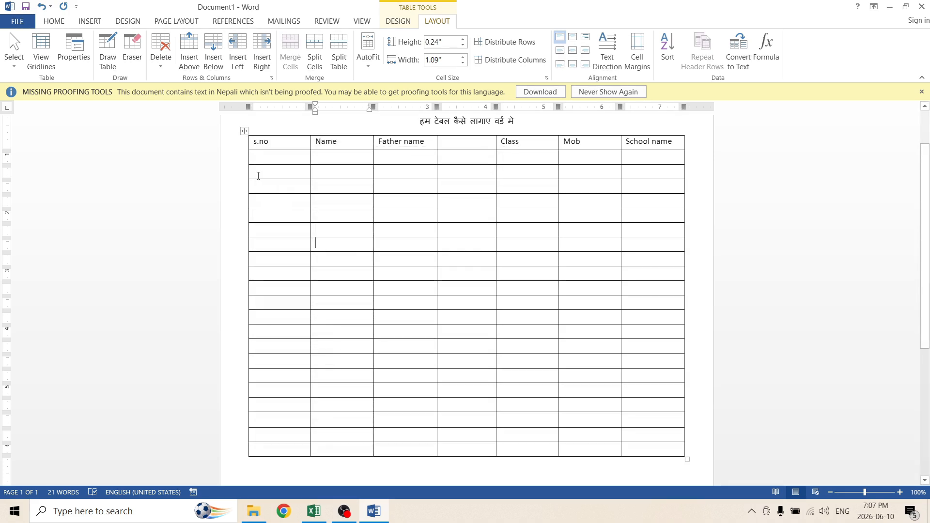
{"action": "left_click_drag", "start_coordinate": [255, 171], "coordinate": [629, 173]}
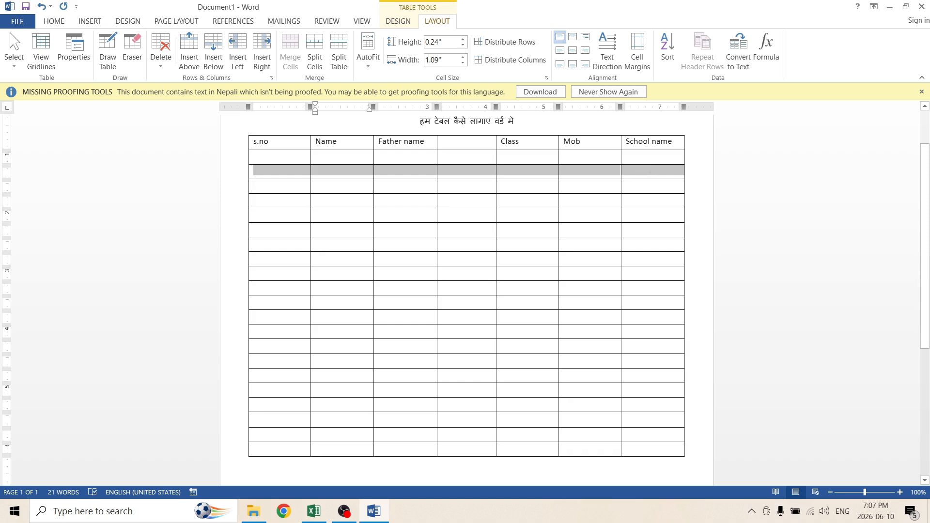
{"action": "left_click_drag", "start_coordinate": [255, 245], "coordinate": [585, 244]}
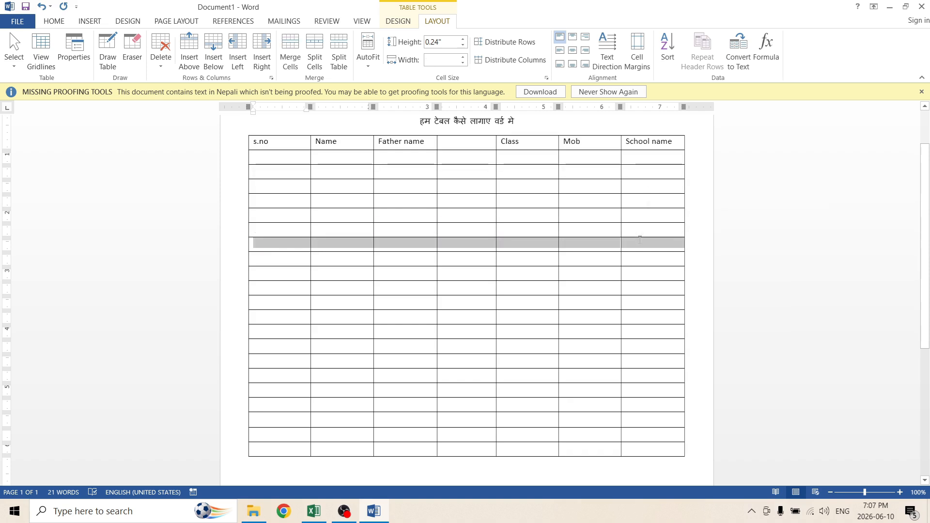
{"action": "left_click", "coordinate": [272, 158]}
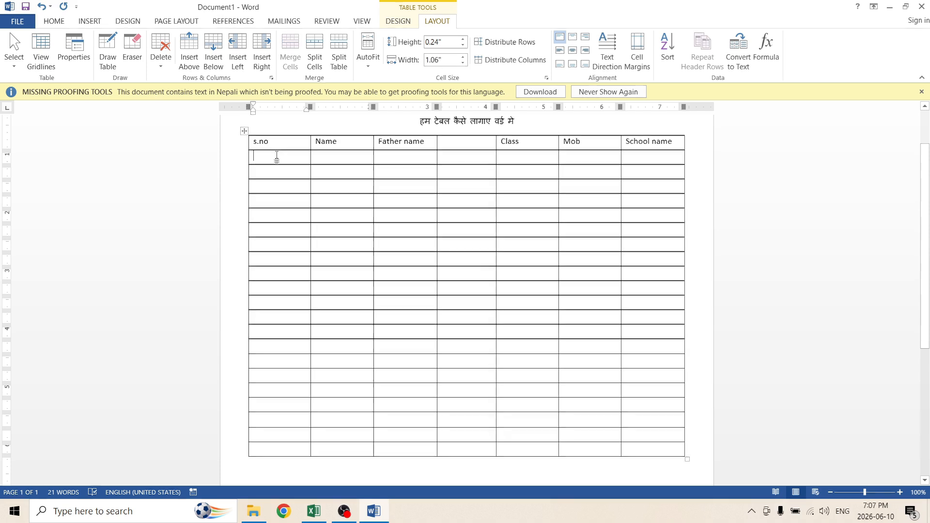
{"action": "left_click", "coordinate": [345, 158]}
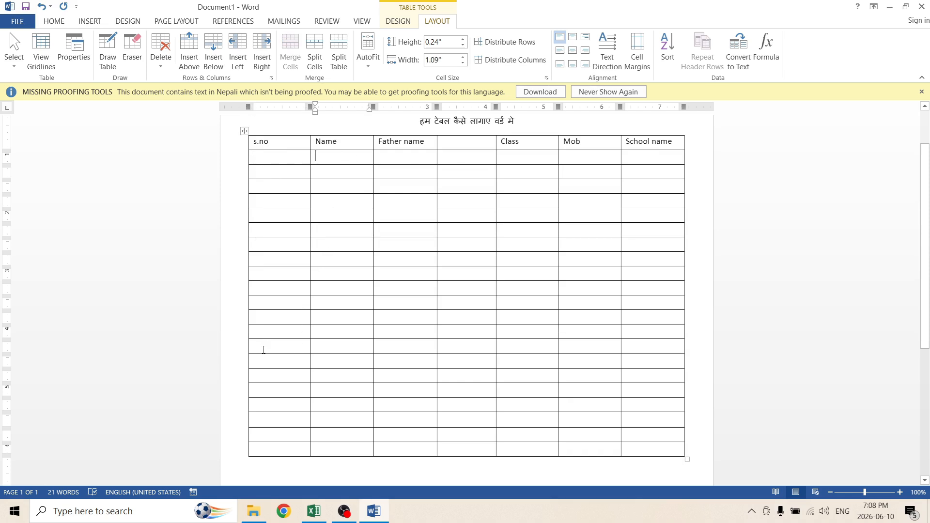
Delete the extra rows at the bottom of the table.
{"action": "left_click_drag", "start_coordinate": [268, 351], "coordinate": [648, 456]}
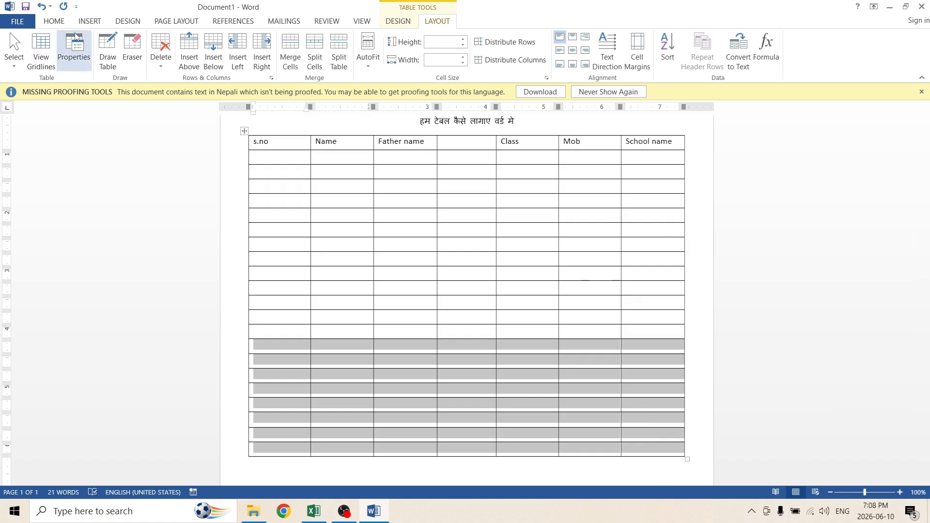
{"action": "left_click", "coordinate": [163, 39]}
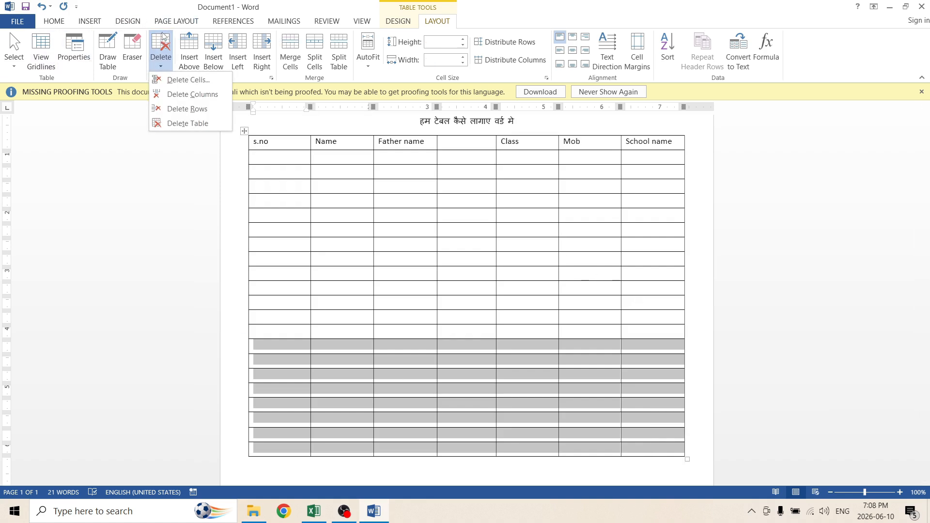
{"action": "left_click", "coordinate": [192, 109]}
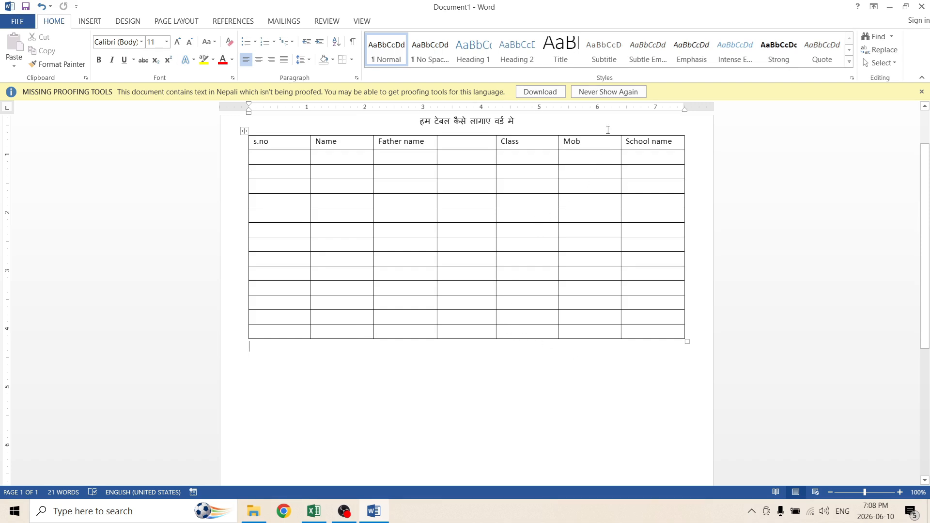
Delete the School name column from the table.
{"action": "left_click", "coordinate": [640, 134]}
{"action": "left_click", "coordinate": [437, 20]}
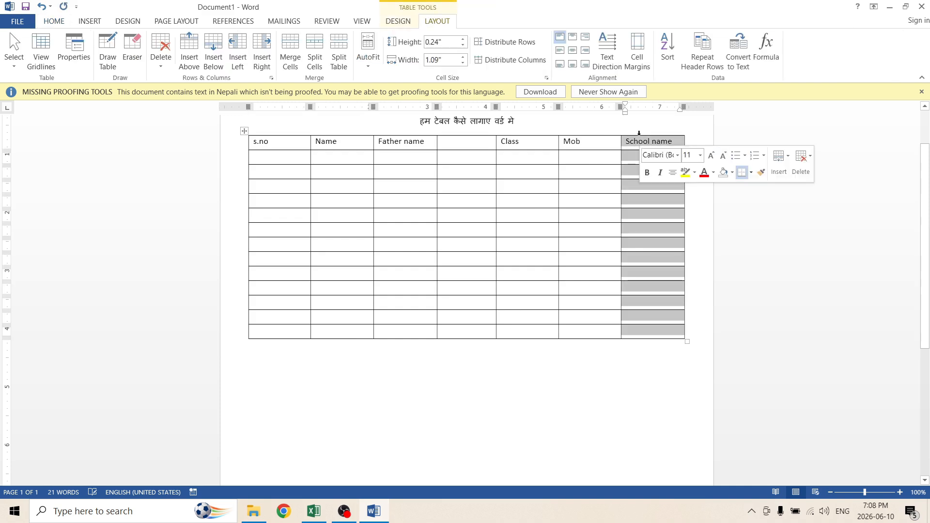
{"action": "left_click", "coordinate": [161, 44]}
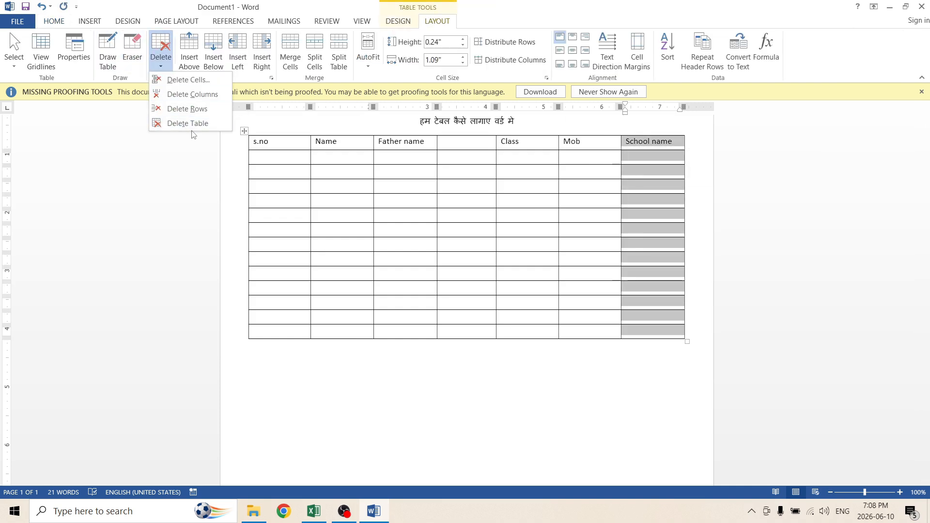
{"action": "left_click", "coordinate": [193, 95]}
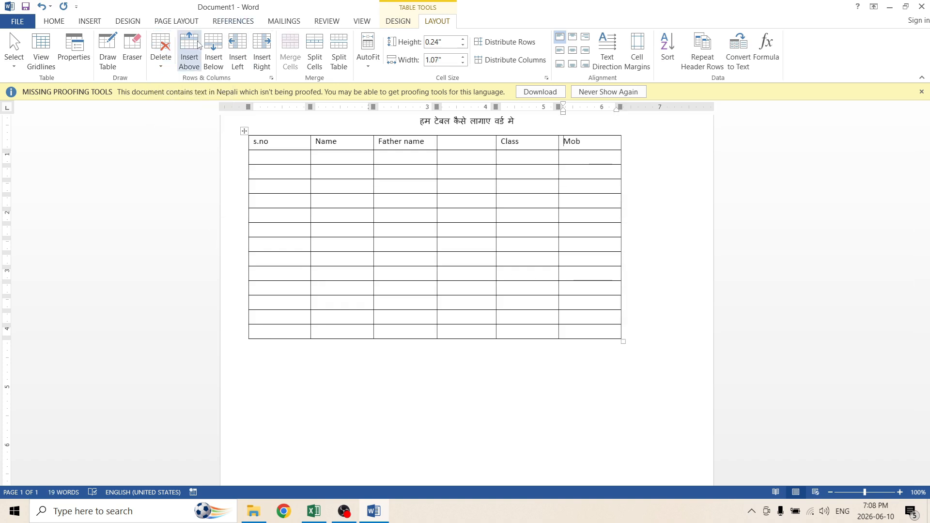
Delete the entire table, then undo the deletion.
{"action": "left_click", "coordinate": [267, 146]}
{"action": "left_click", "coordinate": [161, 57]}
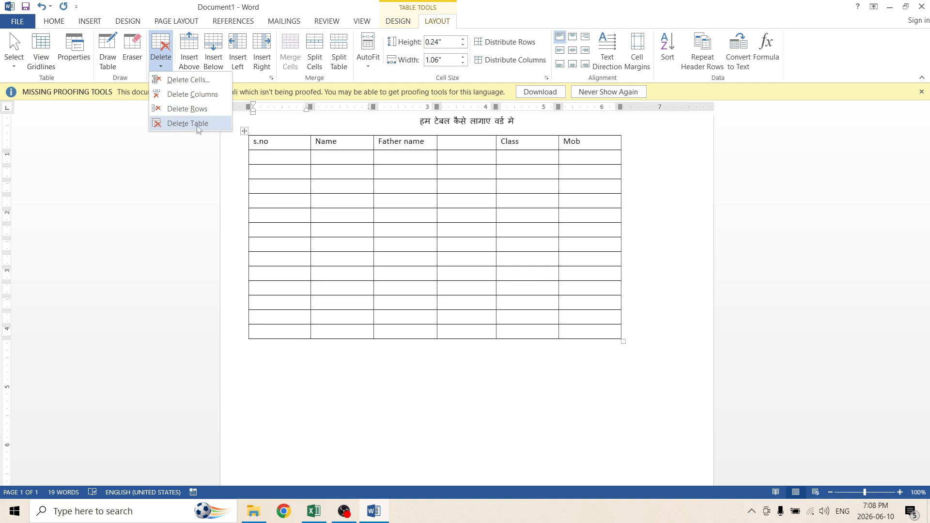
{"action": "left_click", "coordinate": [190, 123]}
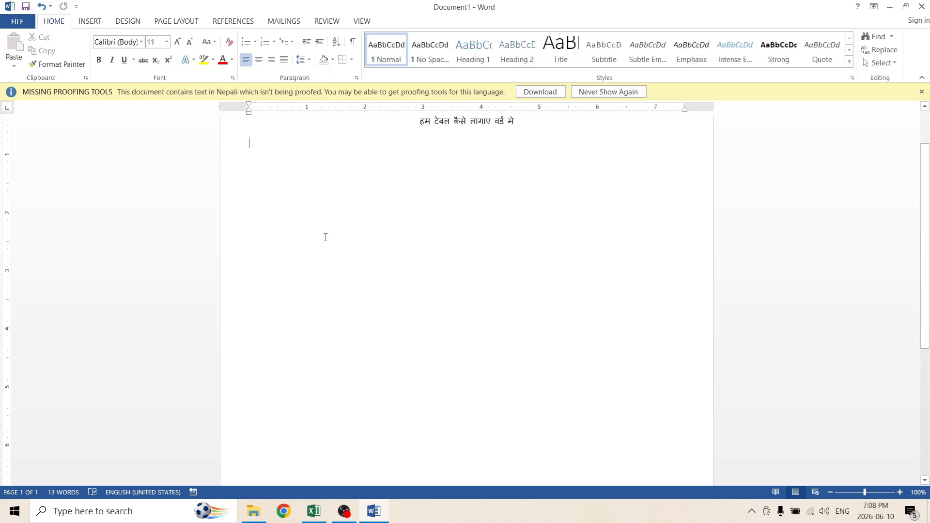
{"action": "key", "text": "ctrl+z"}
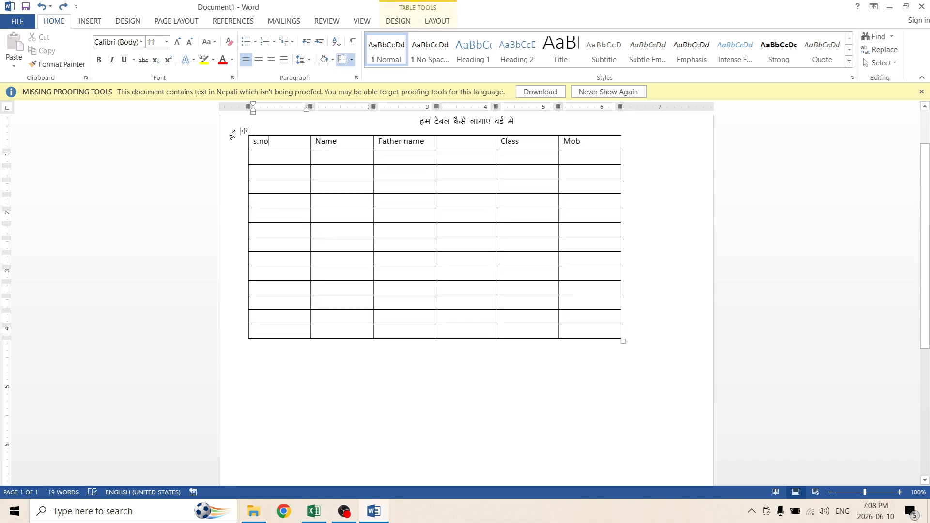
{"action": "left_click", "coordinate": [244, 131]}
{"action": "left_click", "coordinate": [431, 249]}
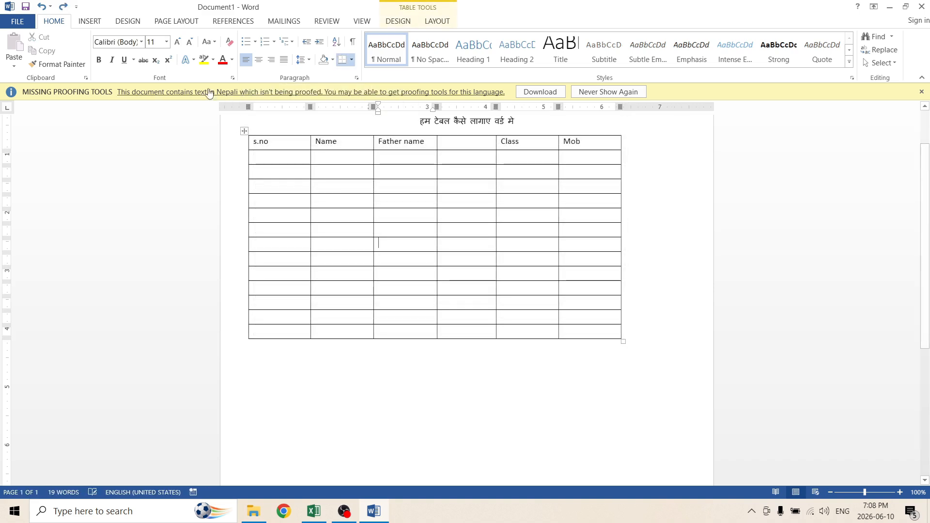
{"action": "left_click", "coordinate": [351, 195]}
{"action": "left_click", "coordinate": [92, 21]}
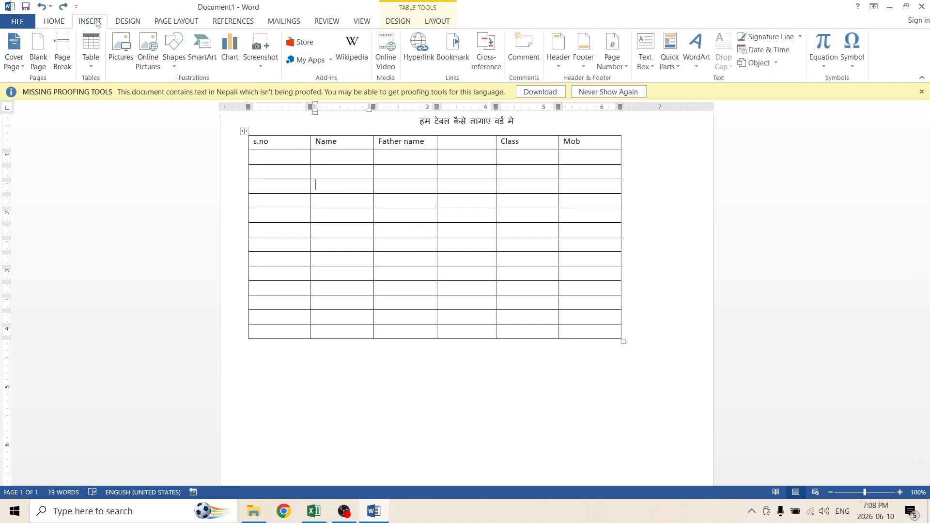
{"action": "left_click", "coordinate": [90, 67]}
{"action": "left_click", "coordinate": [210, 131]}
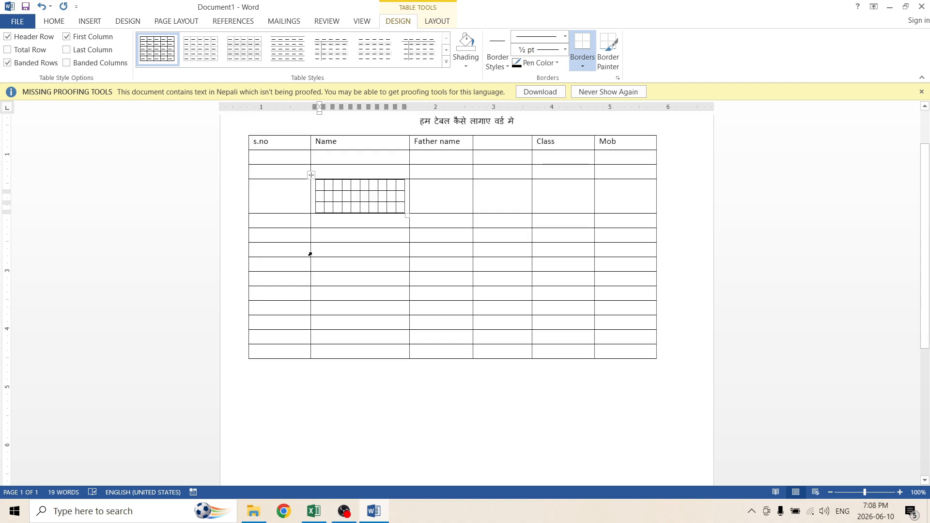
{"action": "key", "text": "ctrl+z"}
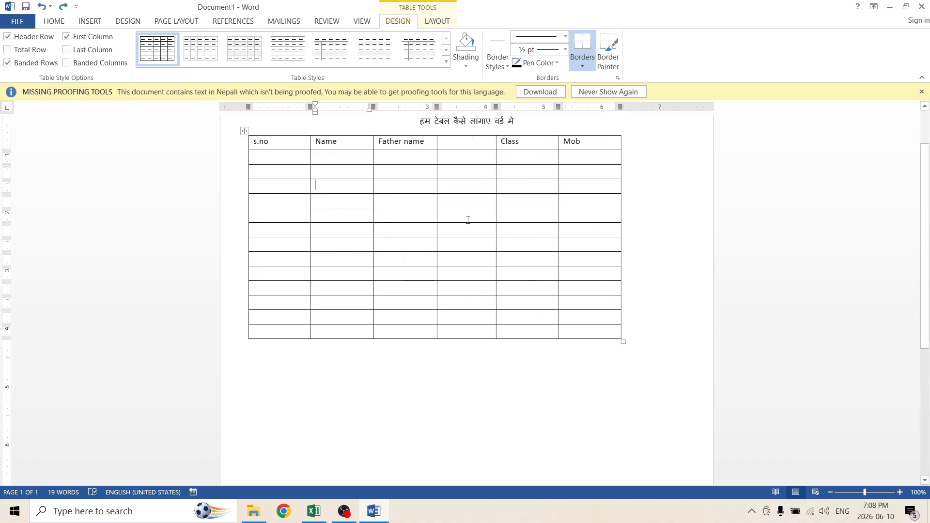
Split the table into two tables starting at the seventh row.
{"action": "left_click", "coordinate": [440, 24]}
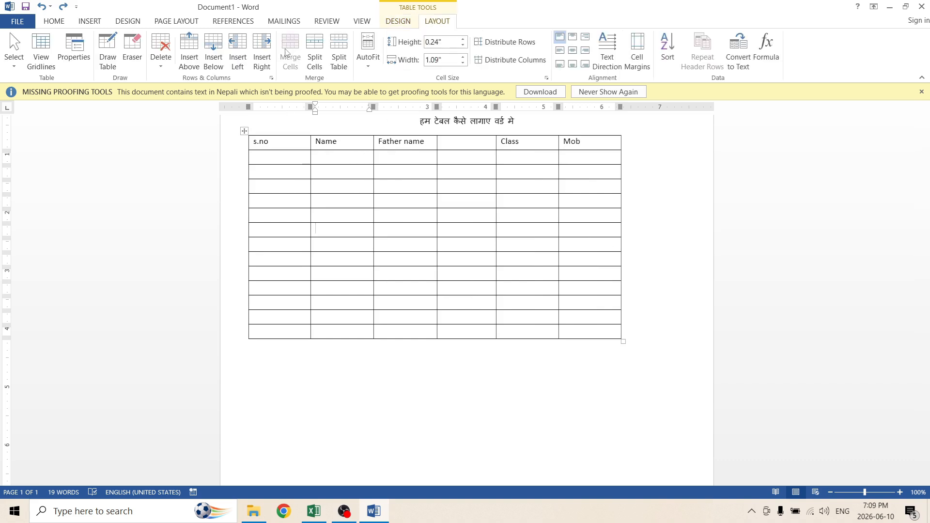
{"action": "left_click", "coordinate": [345, 200]}
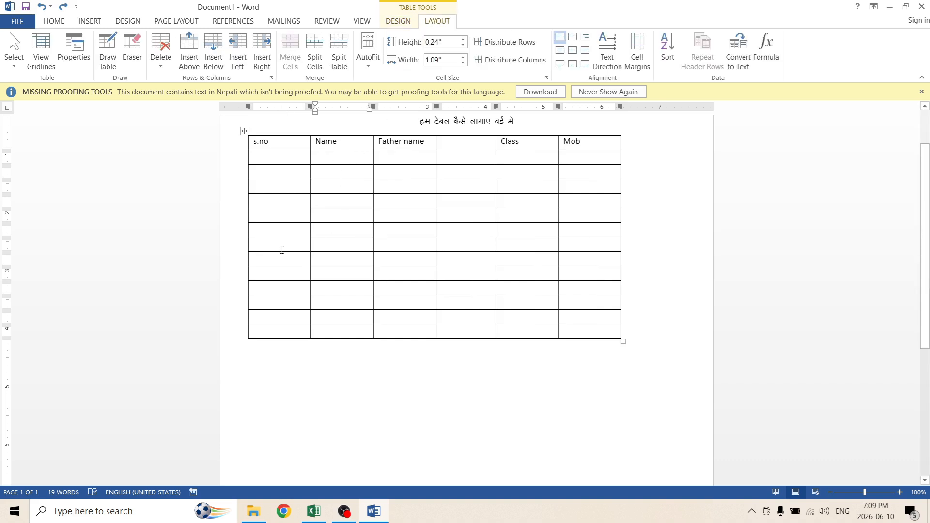
{"action": "left_click", "coordinate": [258, 230]}
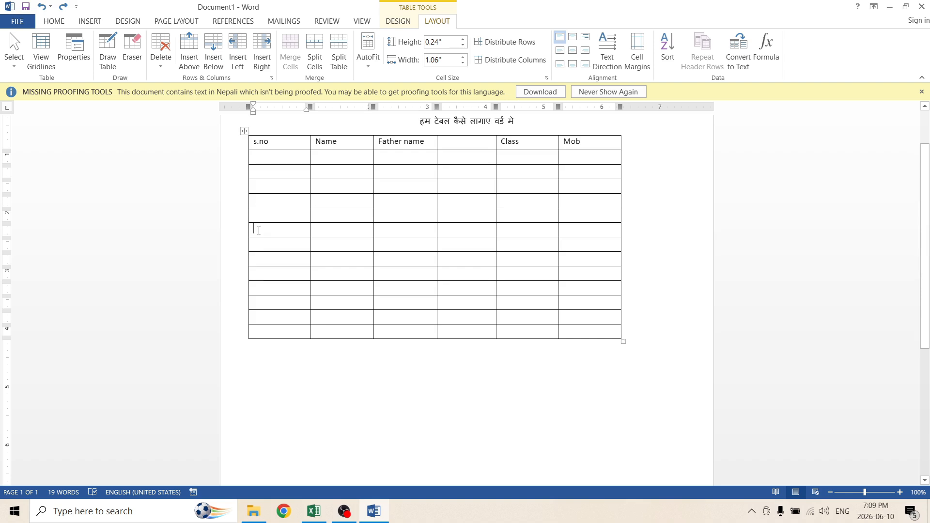
{"action": "left_click", "coordinate": [342, 42]}
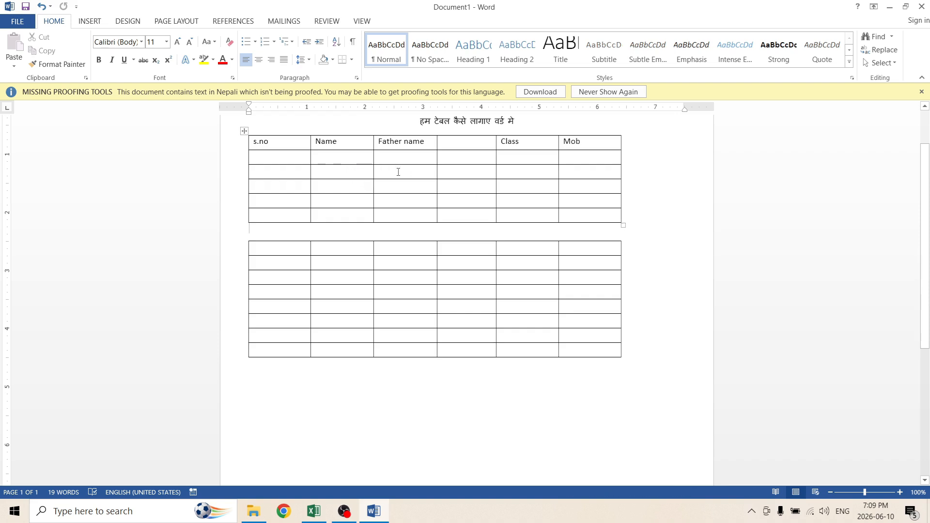
Merge the blank header cell with the Class header cell in the first table.
{"action": "left_click_drag", "start_coordinate": [353, 170], "coordinate": [423, 170]}
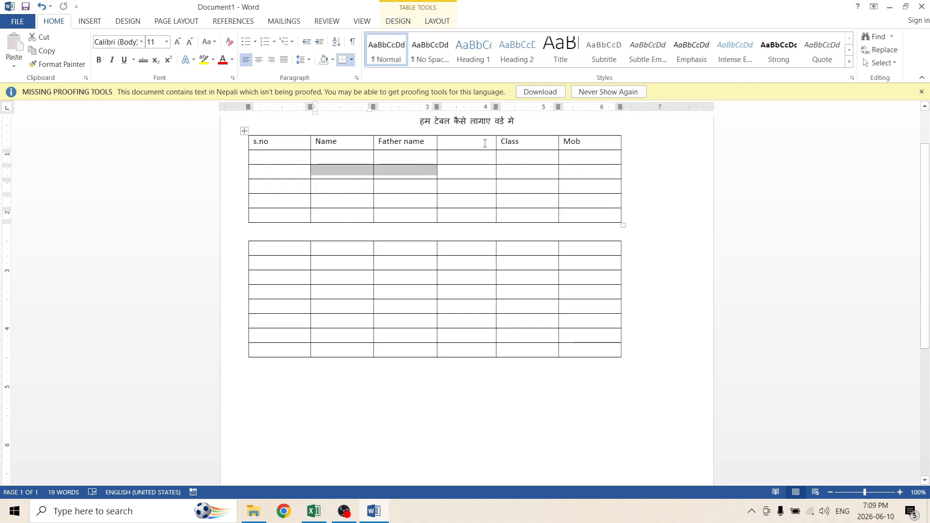
{"action": "left_click_drag", "start_coordinate": [460, 141], "coordinate": [503, 141]}
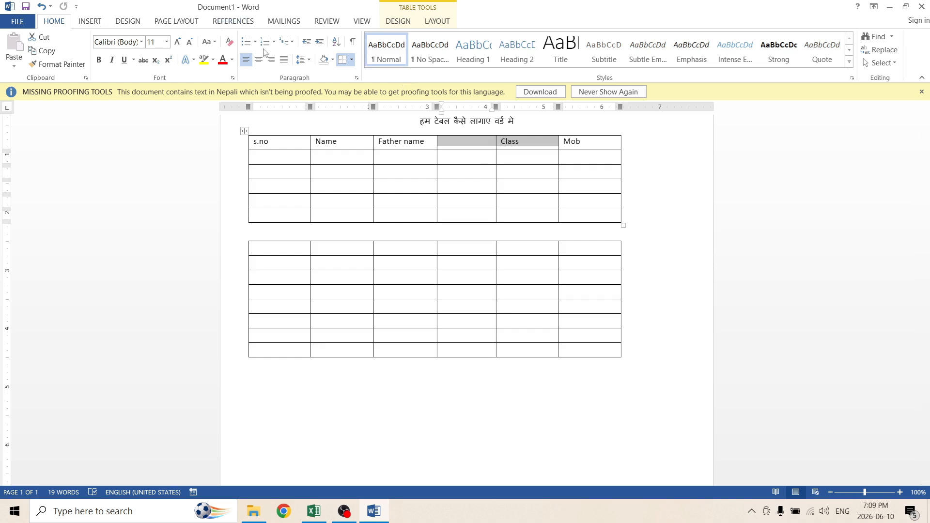
{"action": "left_click", "coordinate": [452, 20]}
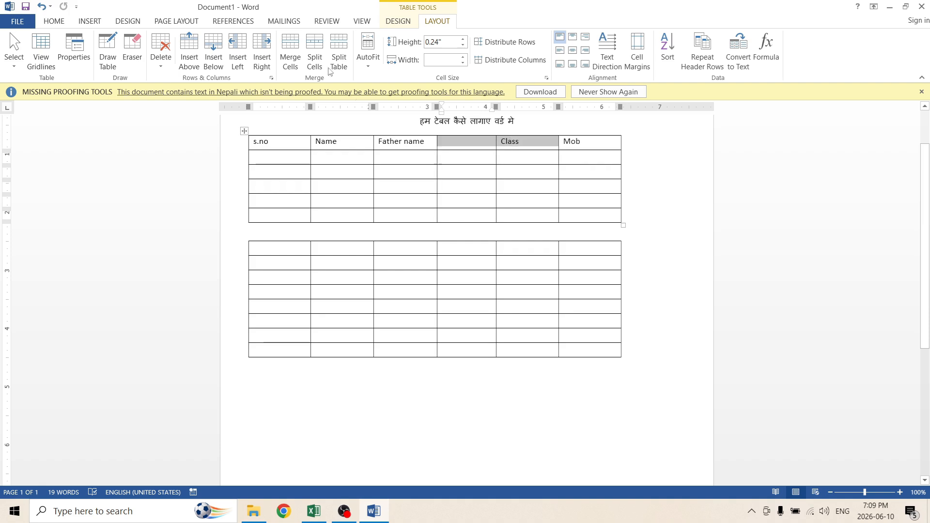
{"action": "left_click", "coordinate": [292, 47]}
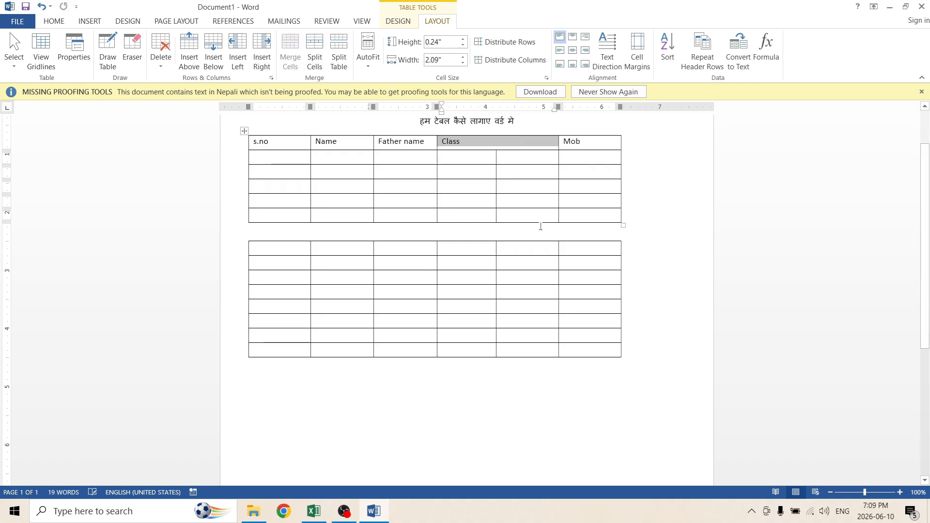
Merge the Mob cells in rows three to five and the Name cells in rows two to four of the first table.
{"action": "left_click_drag", "start_coordinate": [591, 186], "coordinate": [590, 214]}
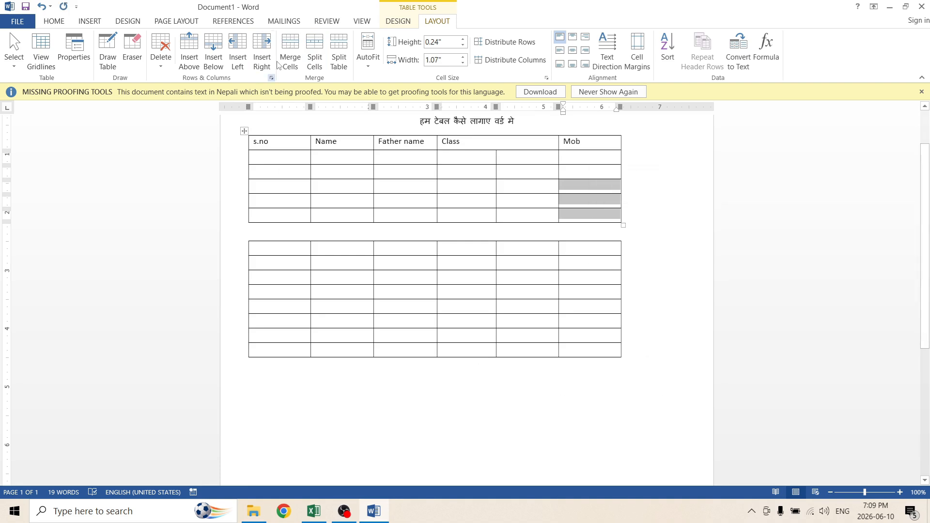
{"action": "left_click", "coordinate": [290, 49]}
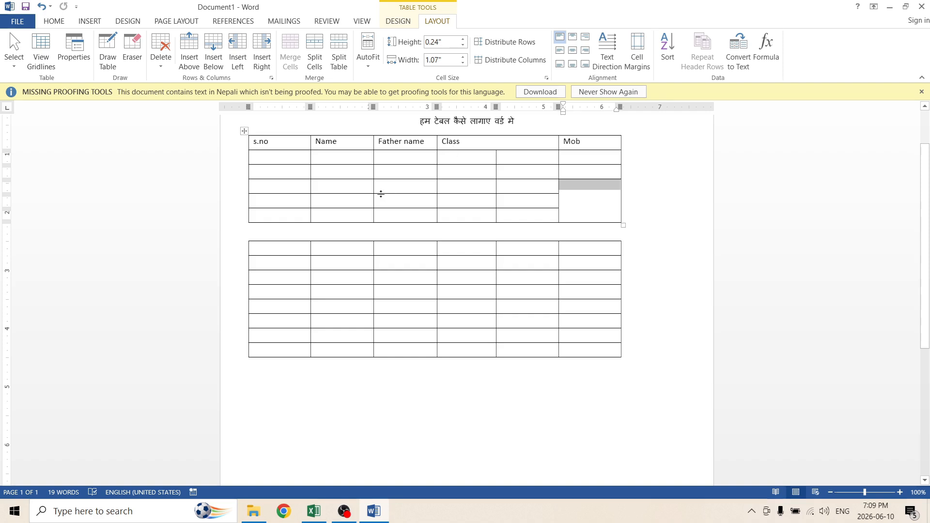
{"action": "left_click_drag", "start_coordinate": [339, 171], "coordinate": [341, 199]}
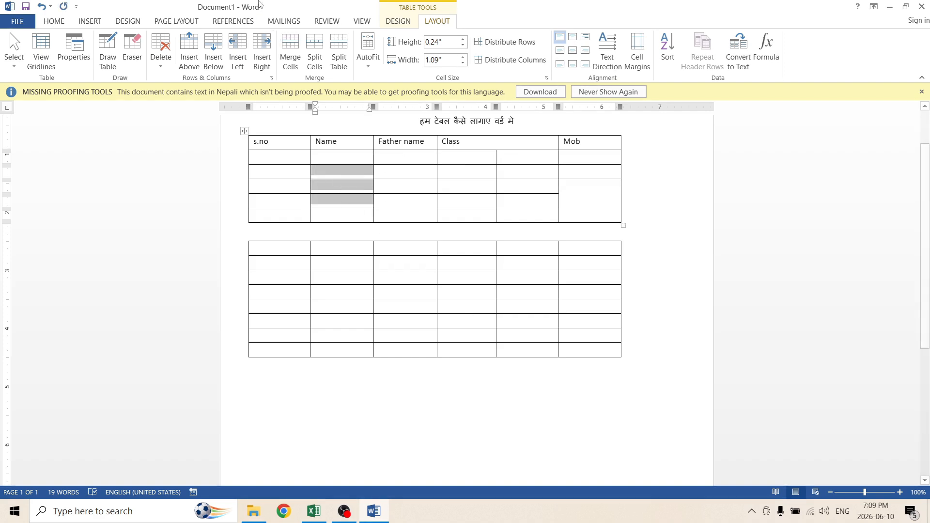
{"action": "left_click", "coordinate": [290, 52]}
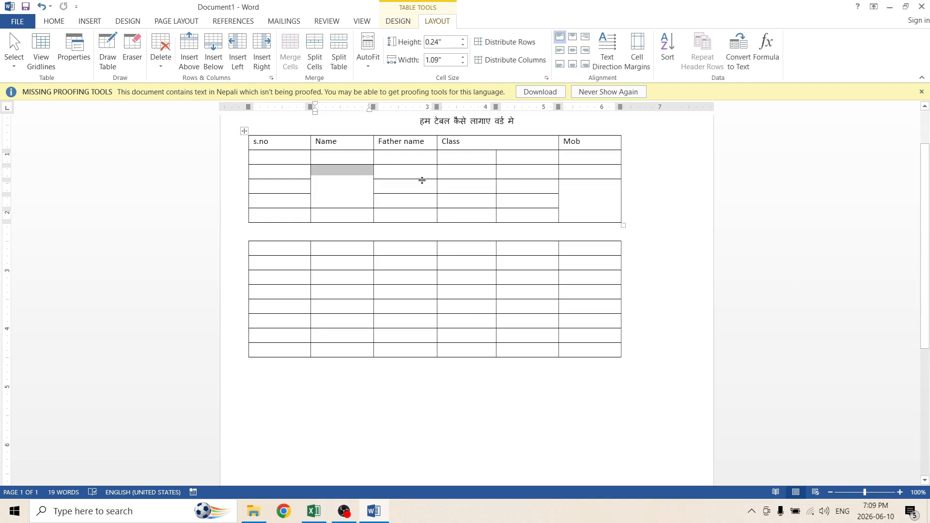
Make the first row of the second table taller.
{"action": "left_click", "coordinate": [429, 199]}
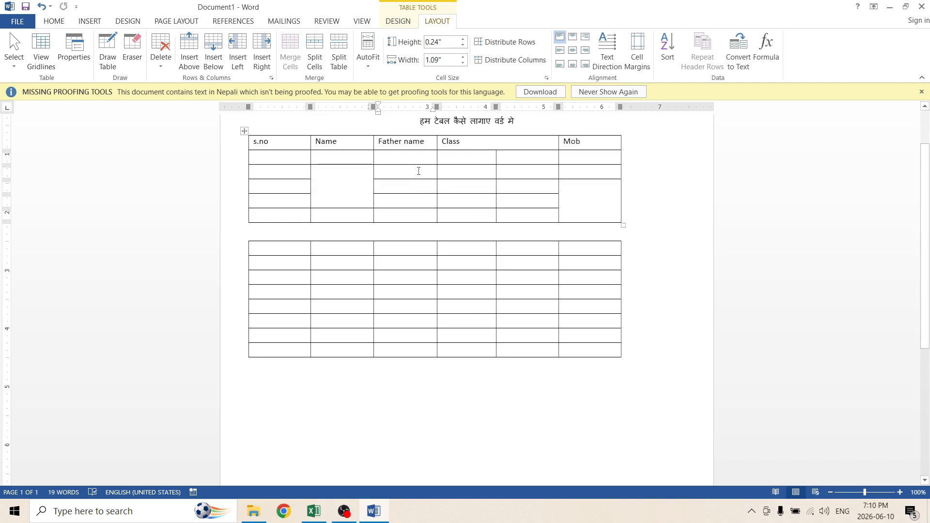
{"action": "left_click_drag", "start_coordinate": [583, 142], "coordinate": [557, 141]}
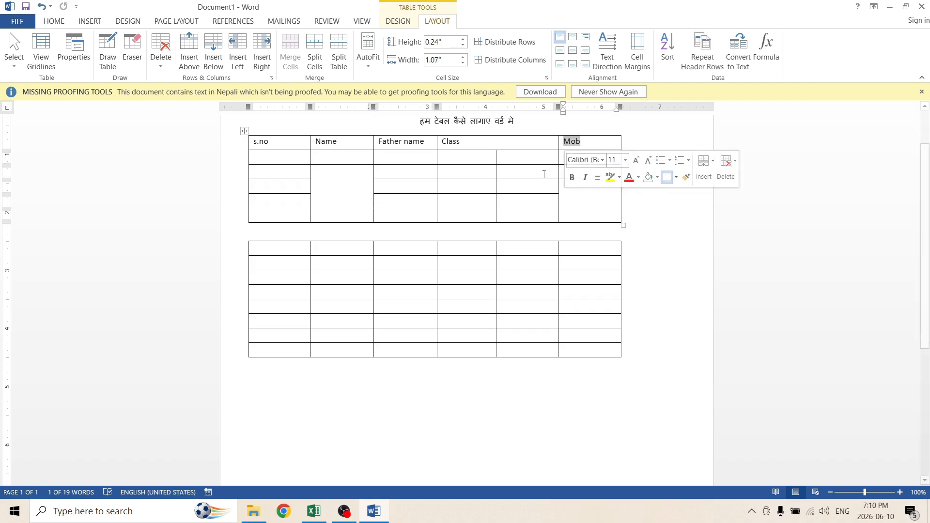
{"action": "left_click", "coordinate": [498, 186]}
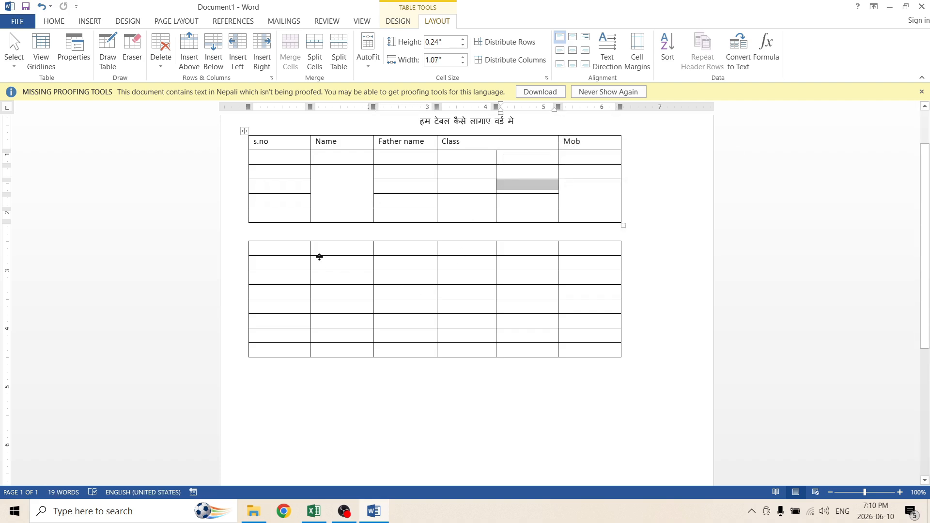
{"action": "left_click", "coordinate": [576, 248]}
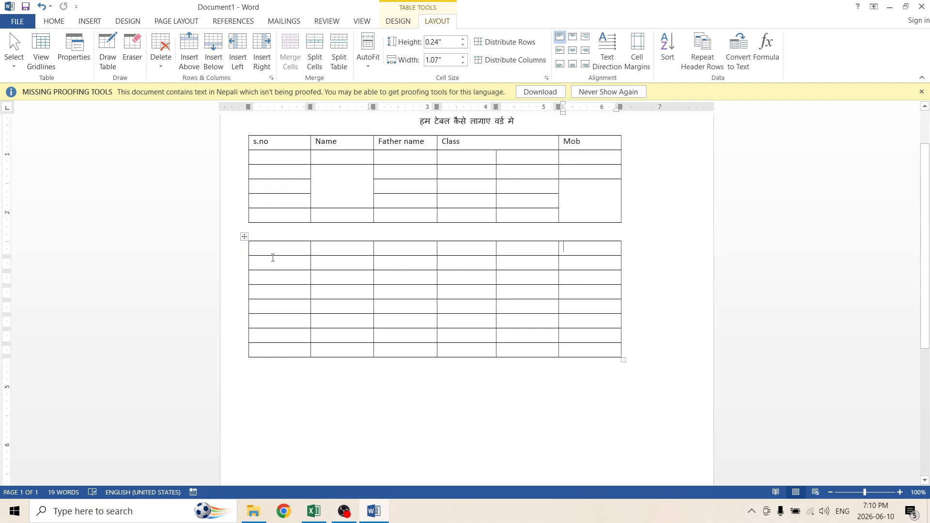
{"action": "left_click_drag", "start_coordinate": [270, 255], "coordinate": [576, 266]}
{"action": "left_click", "coordinate": [490, 315]}
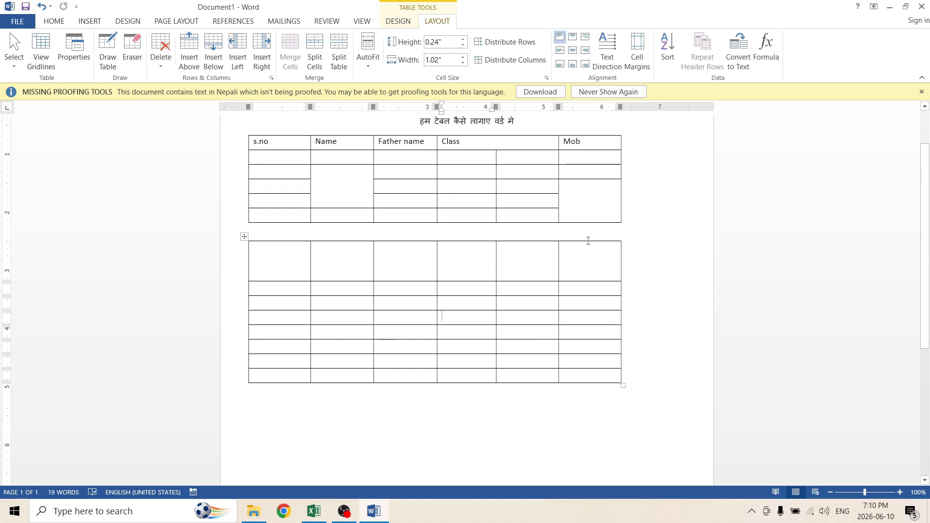
Split the last cell in the first row of the second table into 2 columns and 2 rows.
{"action": "left_click", "coordinate": [586, 240]}
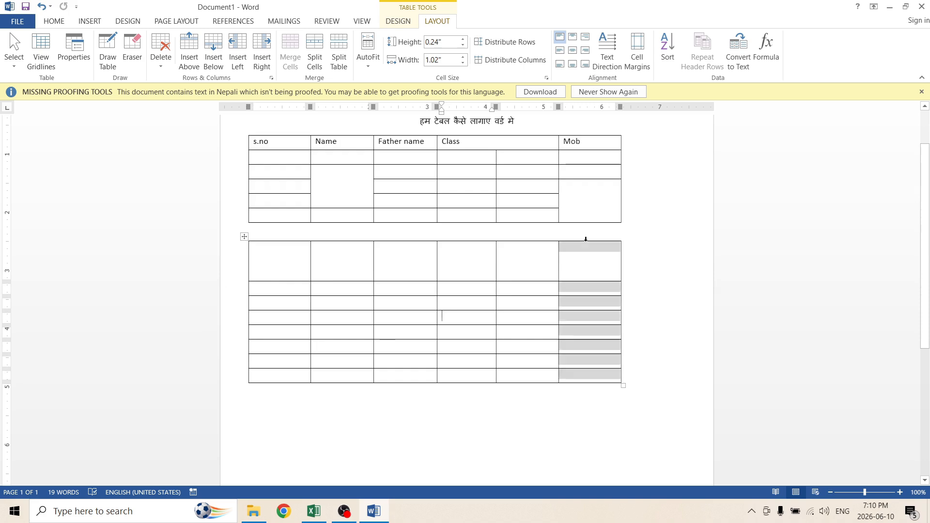
{"action": "left_click", "coordinate": [599, 275]}
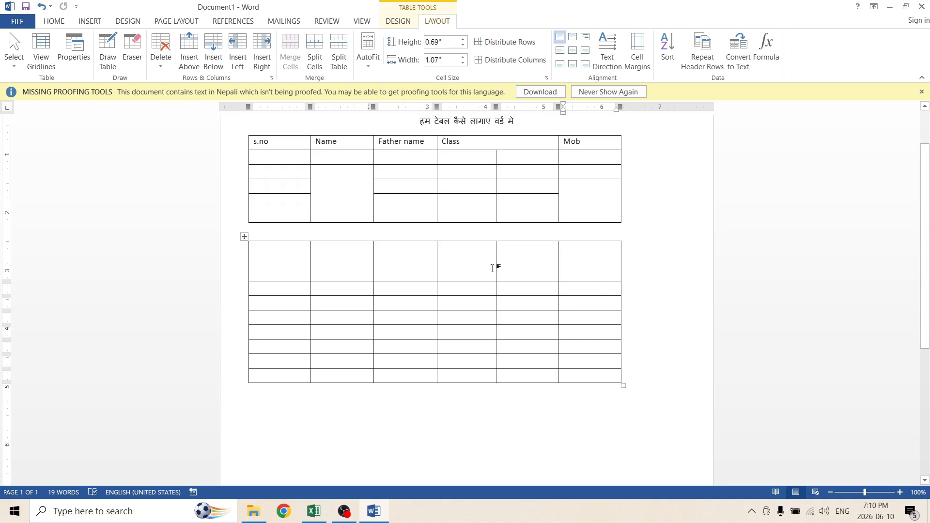
{"action": "left_click", "coordinate": [343, 46]}
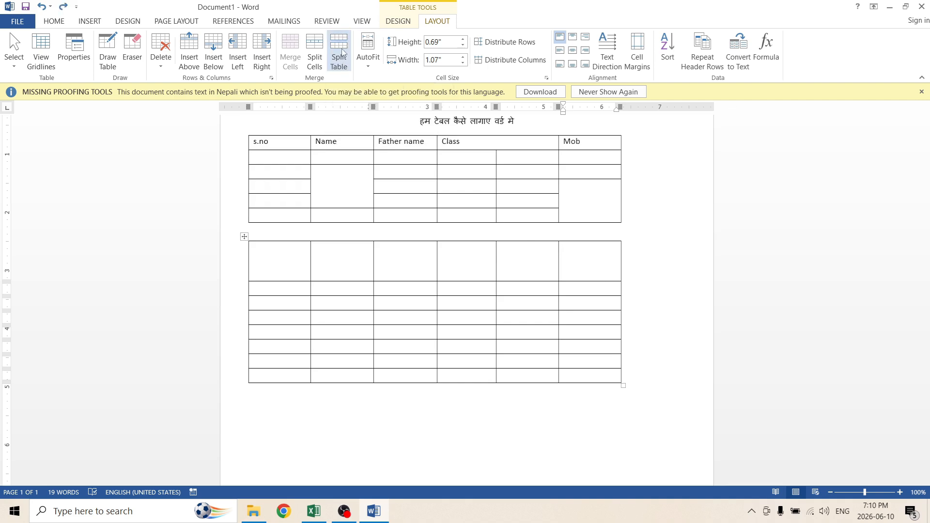
{"action": "left_click", "coordinate": [315, 49]}
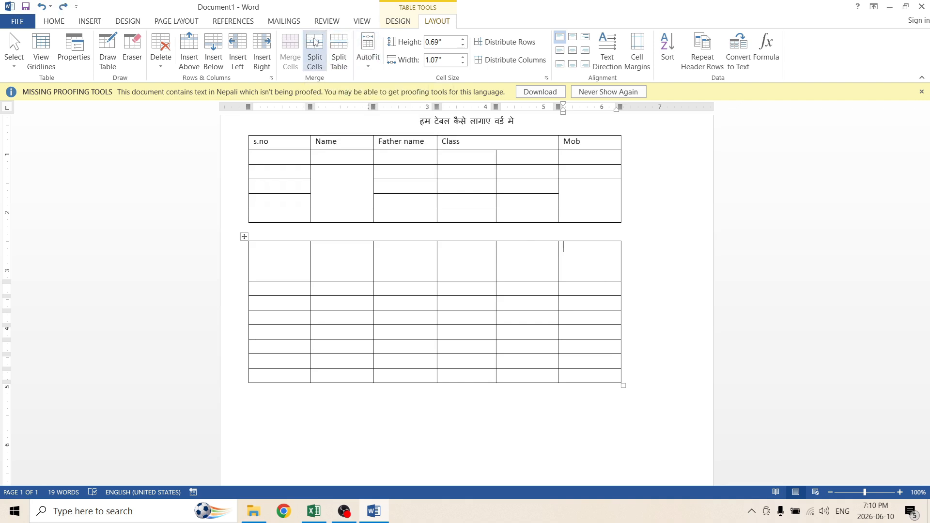
{"action": "left_click_drag", "start_coordinate": [439, 203], "coordinate": [269, 191]}
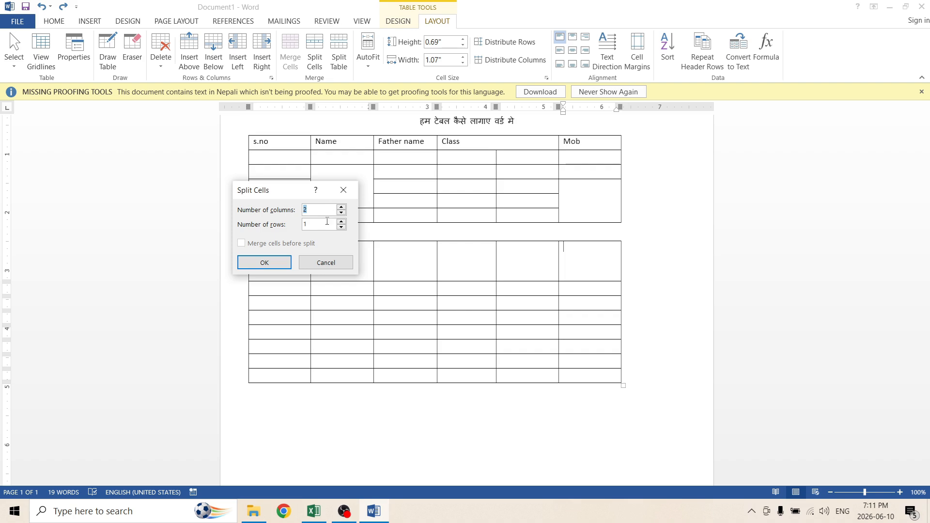
{"action": "left_click", "coordinate": [342, 212]}
{"action": "left_click", "coordinate": [342, 207]}
{"action": "left_click", "coordinate": [274, 264]}
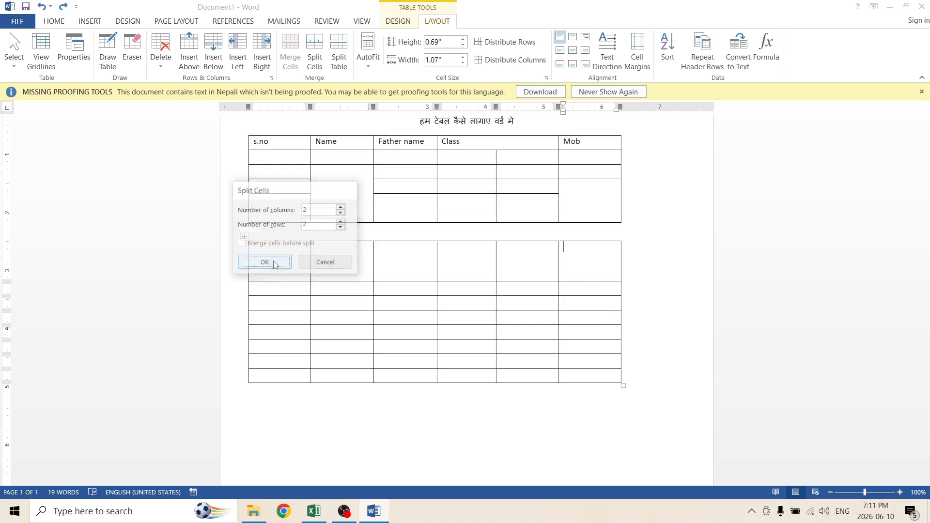
Split the third cell in the first row of the second table into 3 columns and 2 rows.
{"action": "left_click", "coordinate": [586, 307]}
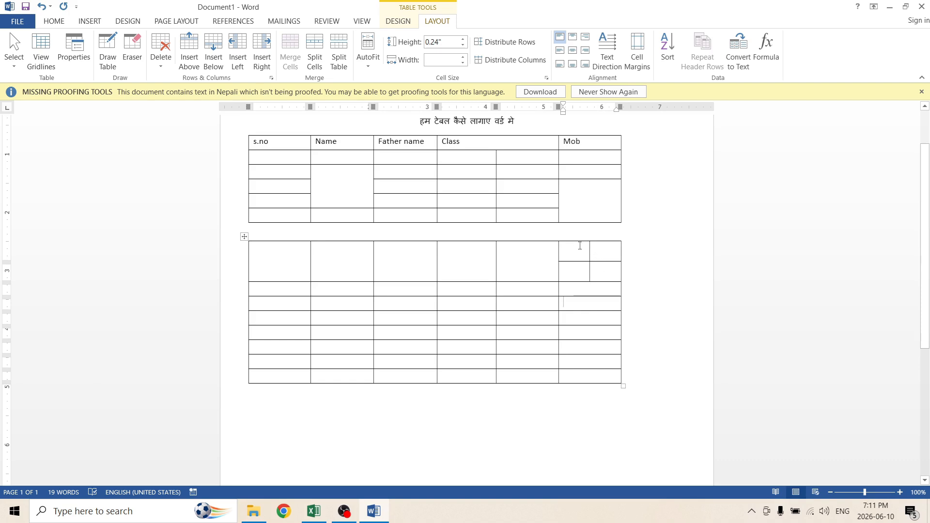
{"action": "left_click_drag", "start_coordinate": [578, 250], "coordinate": [605, 267]}
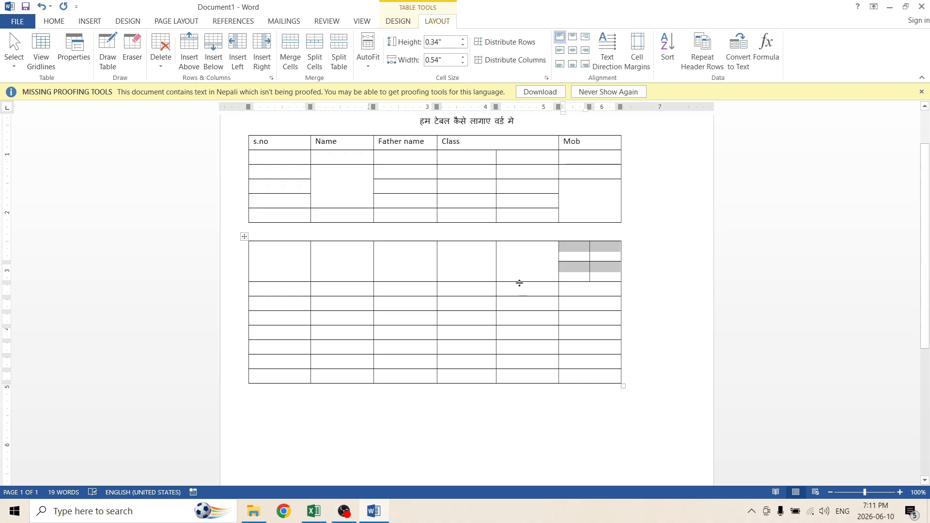
{"action": "left_click", "coordinate": [394, 256]}
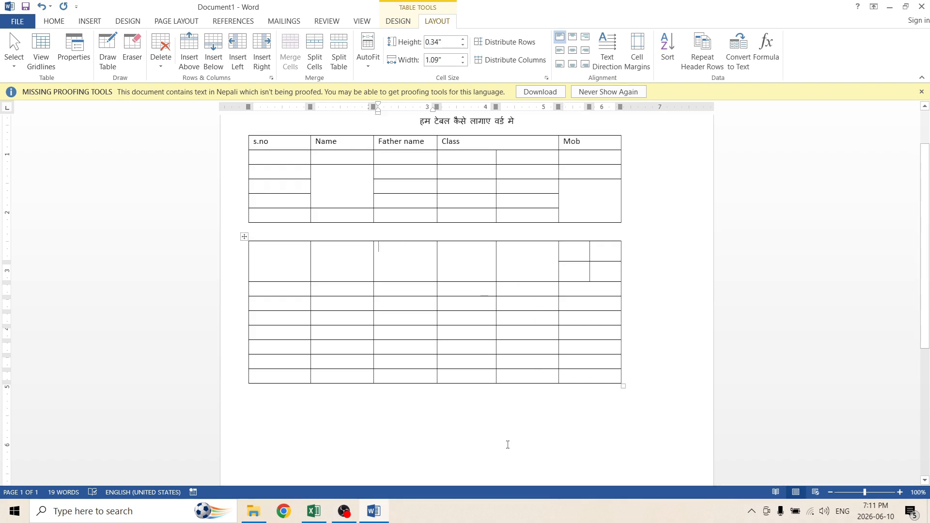
{"action": "left_click", "coordinate": [314, 46]}
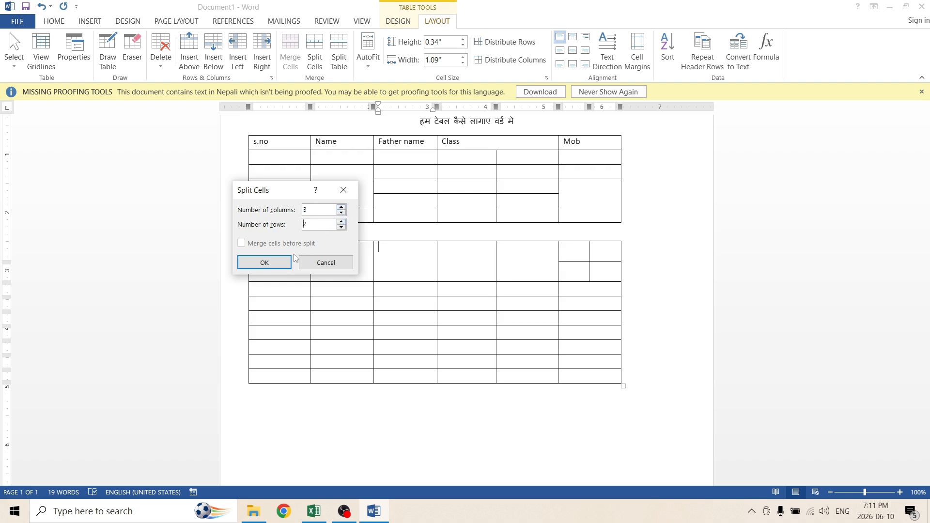
{"action": "left_click", "coordinate": [265, 262]}
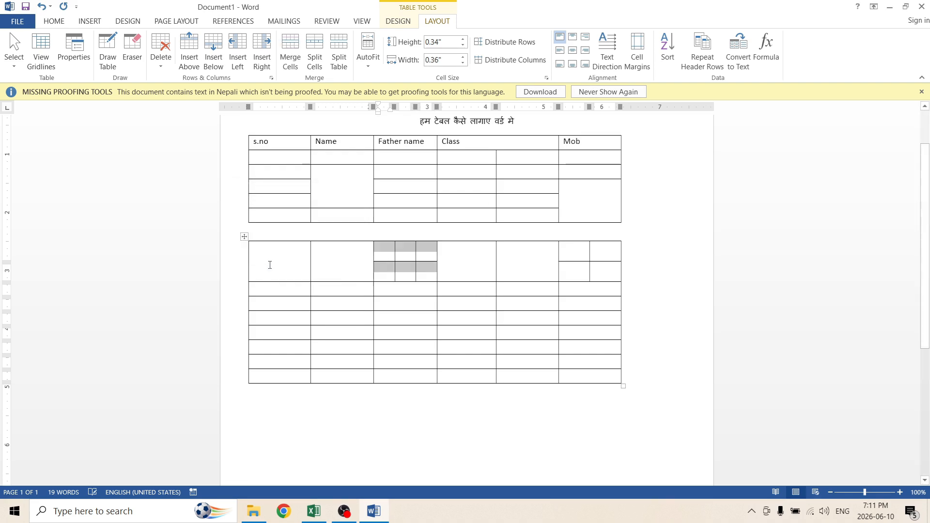
{"action": "left_click", "coordinate": [395, 292]}
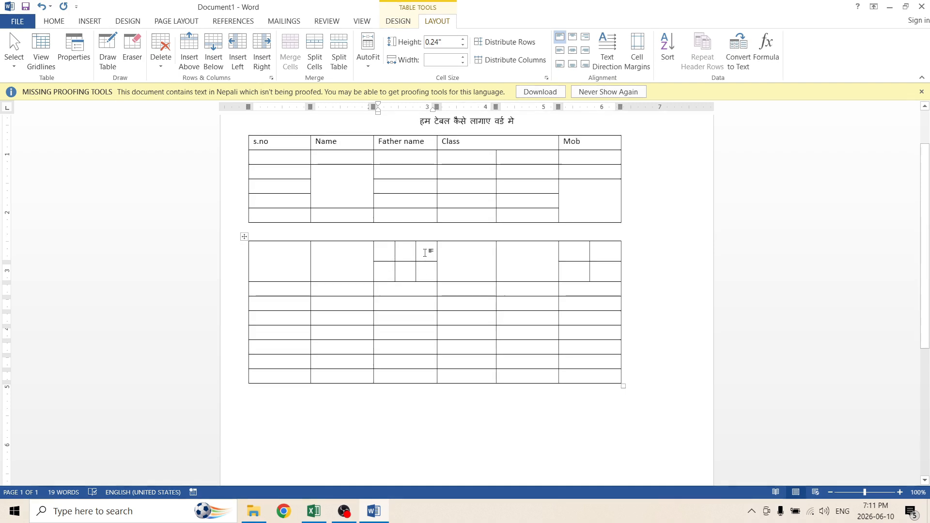
Merge the three upper sub-cells of the split third cell in the second table's first row.
{"action": "left_click_drag", "start_coordinate": [424, 249], "coordinate": [395, 253]}
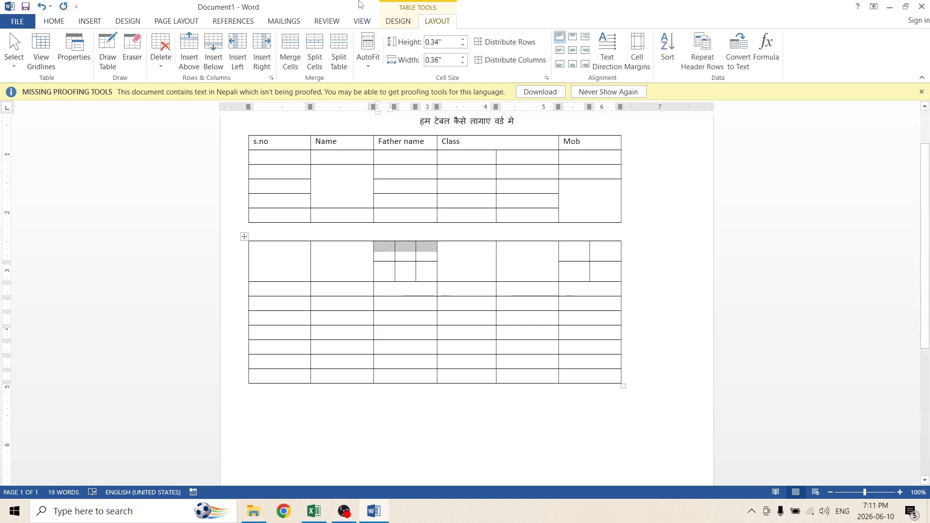
{"action": "left_click", "coordinate": [292, 45]}
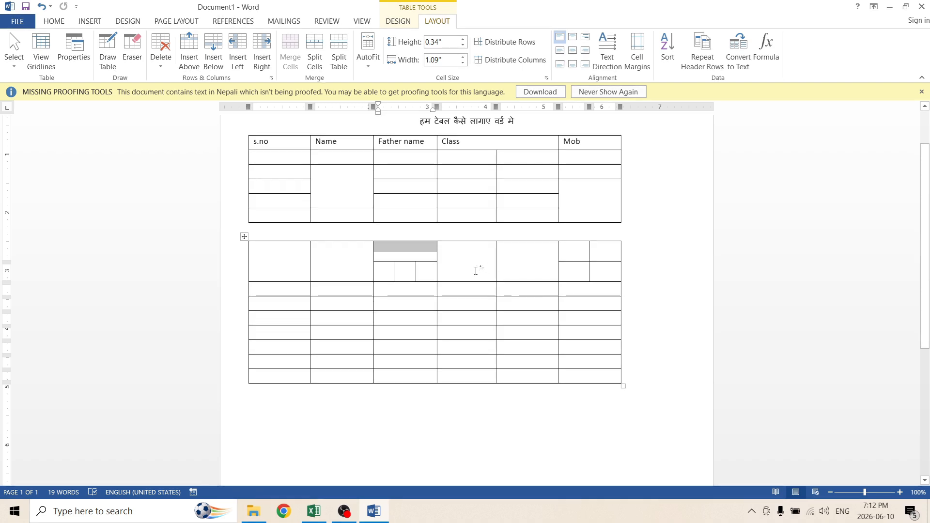
{"action": "left_click", "coordinate": [453, 275]}
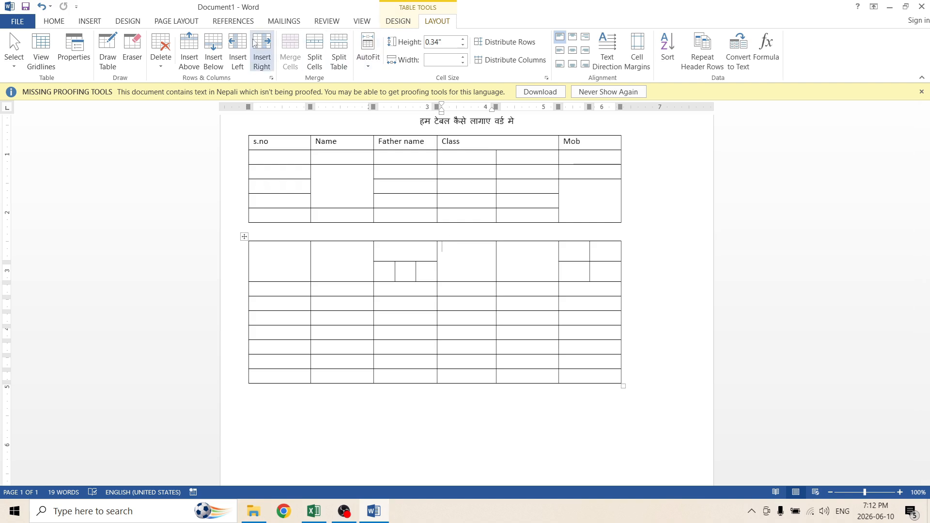
Apply AutoFit Window to the whole second table.
{"action": "left_click", "coordinate": [245, 237]}
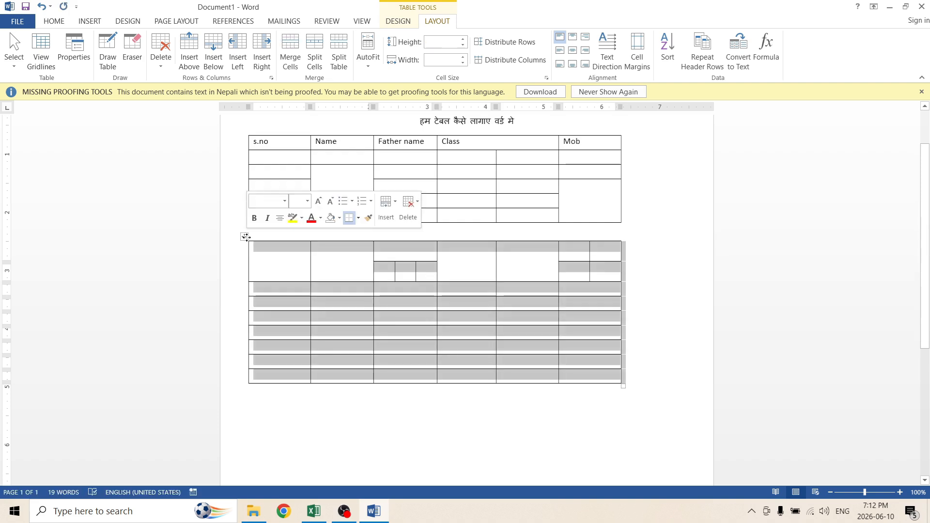
{"action": "left_click", "coordinate": [369, 43]}
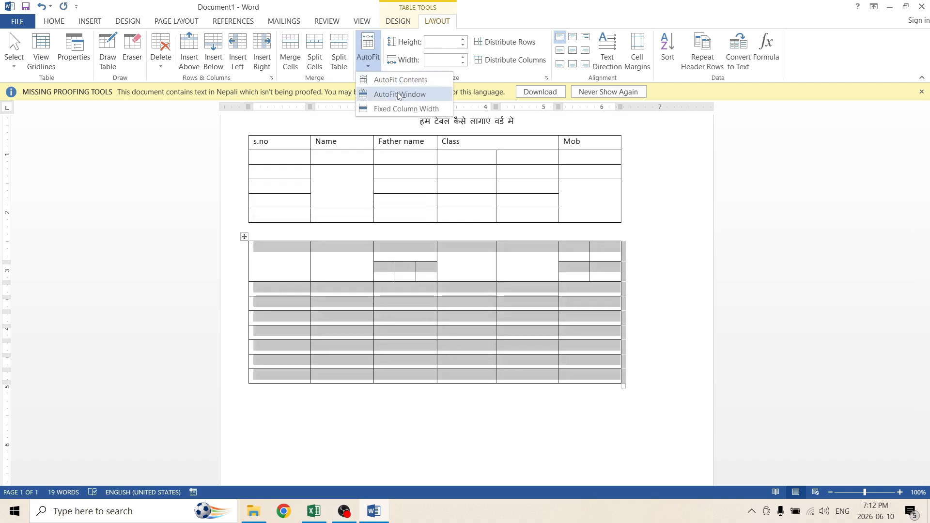
{"action": "left_click", "coordinate": [401, 329]}
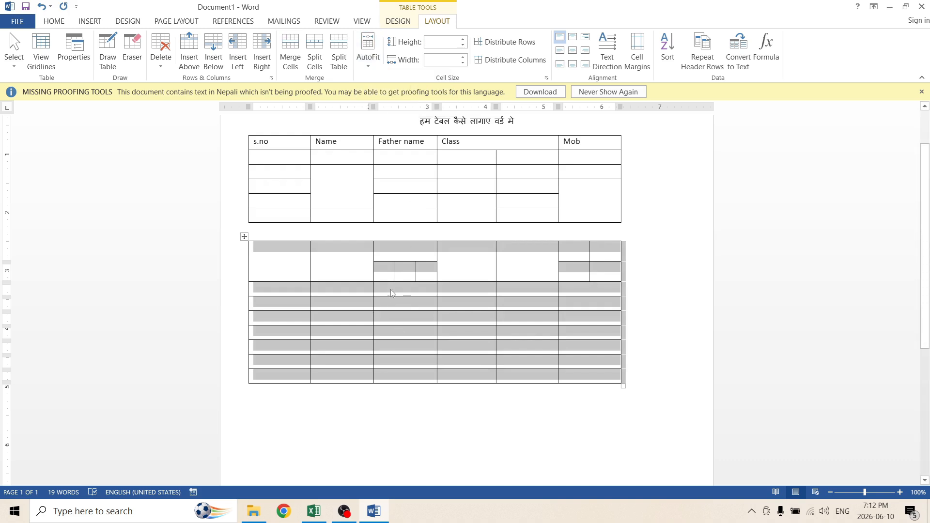
{"action": "left_click", "coordinate": [369, 270]}
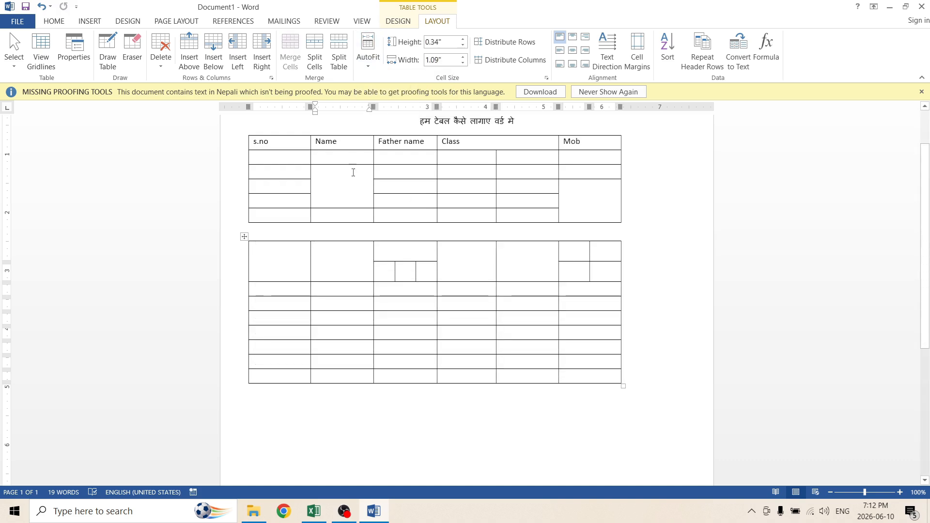
AutoFit the first table to its contents, then stretch its right edge out to about the 7-inch mark.
{"action": "left_click", "coordinate": [270, 142]}
{"action": "left_click", "coordinate": [243, 131]}
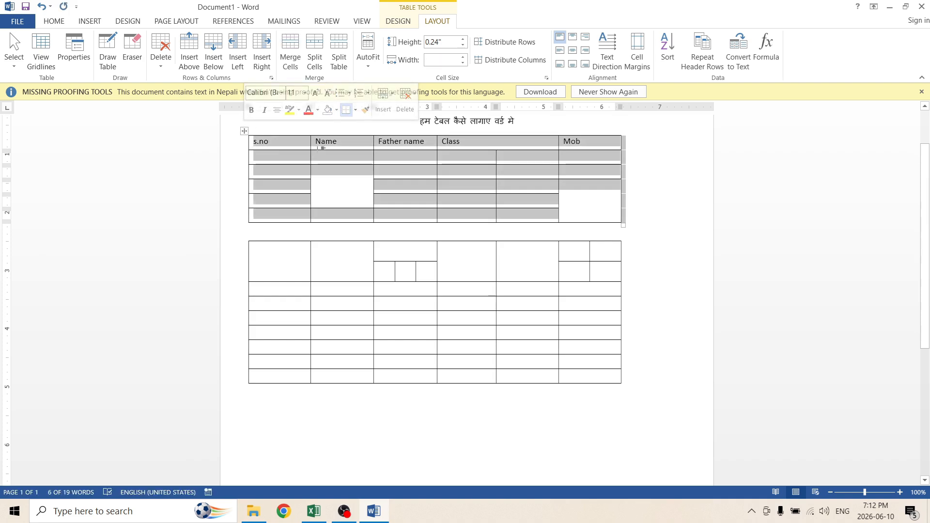
{"action": "left_click", "coordinate": [369, 57]}
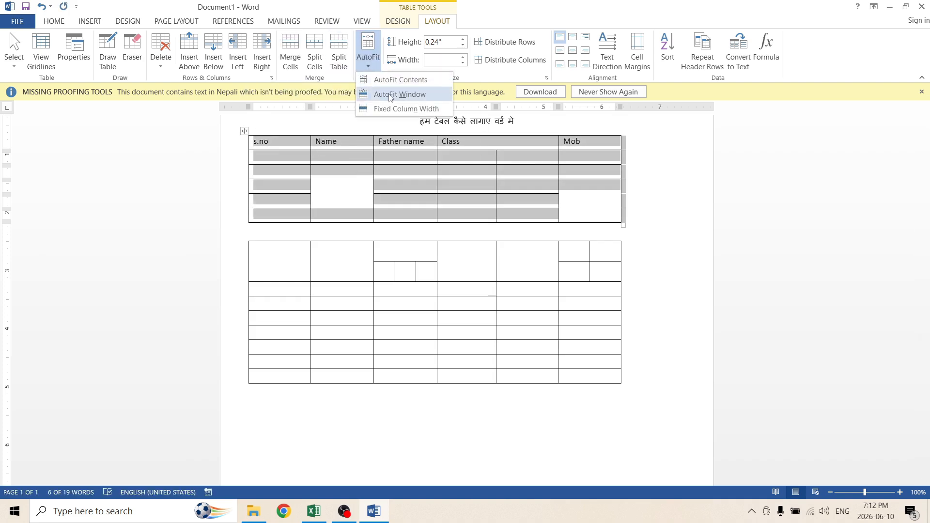
{"action": "left_click", "coordinate": [410, 81]}
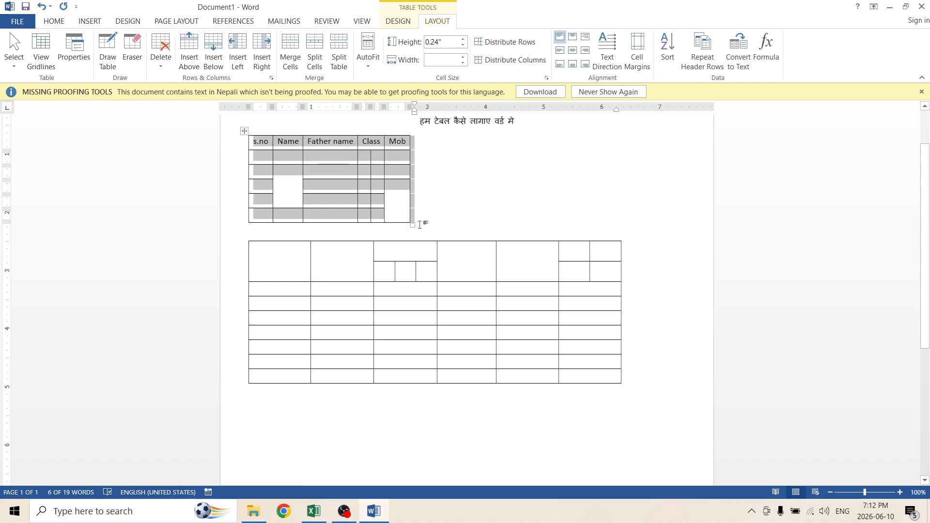
{"action": "left_click_drag", "start_coordinate": [414, 224], "coordinate": [655, 221]}
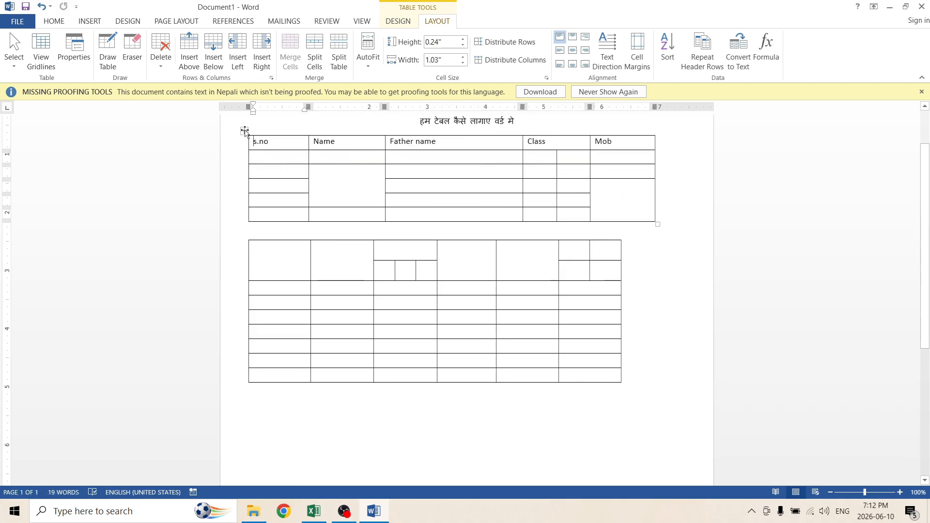
Increase the first table's row height to 0.5 inches.
{"action": "left_click", "coordinate": [245, 131]}
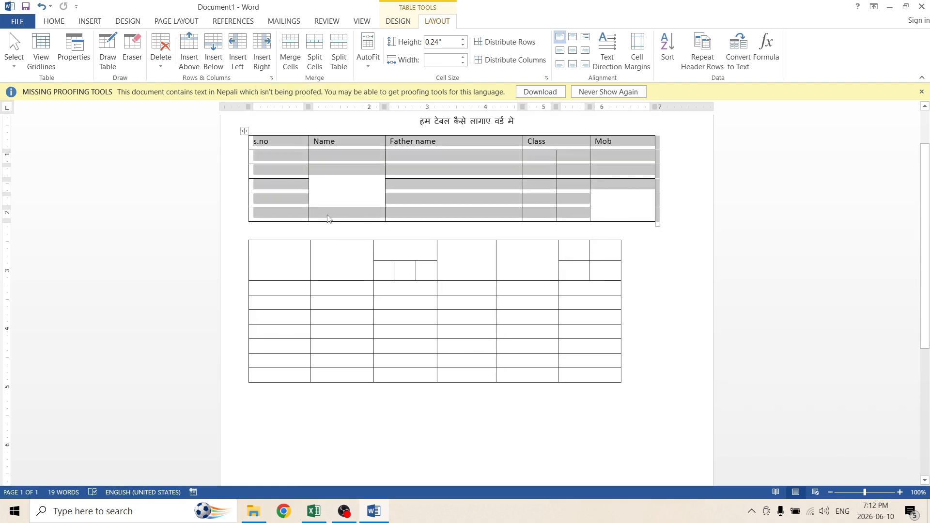
{"action": "left_click", "coordinate": [464, 39]}
{"action": "left_click", "coordinate": [463, 39]}
{"action": "left_click", "coordinate": [463, 39]}
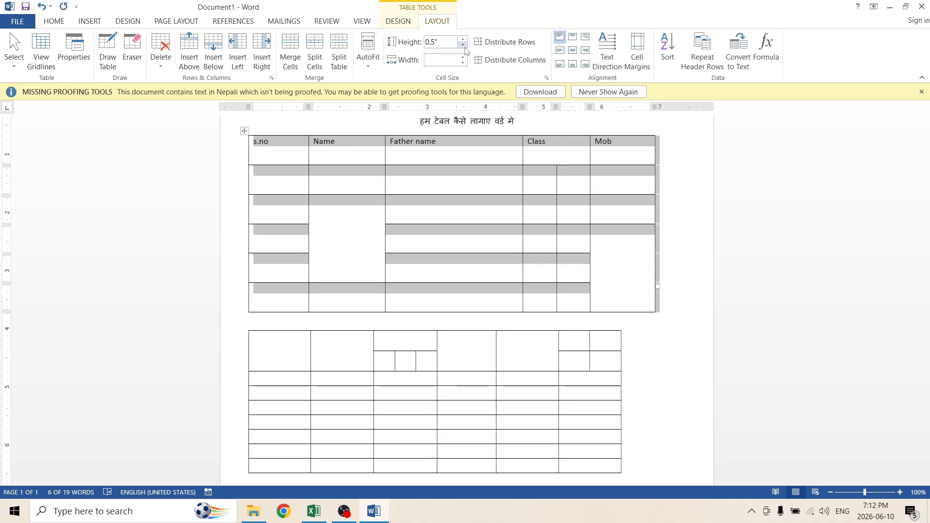
Reduce the first table's row height to 0.3 inches and decrease its column width.
{"action": "left_click", "coordinate": [463, 44]}
{"action": "left_click", "coordinate": [463, 44]}
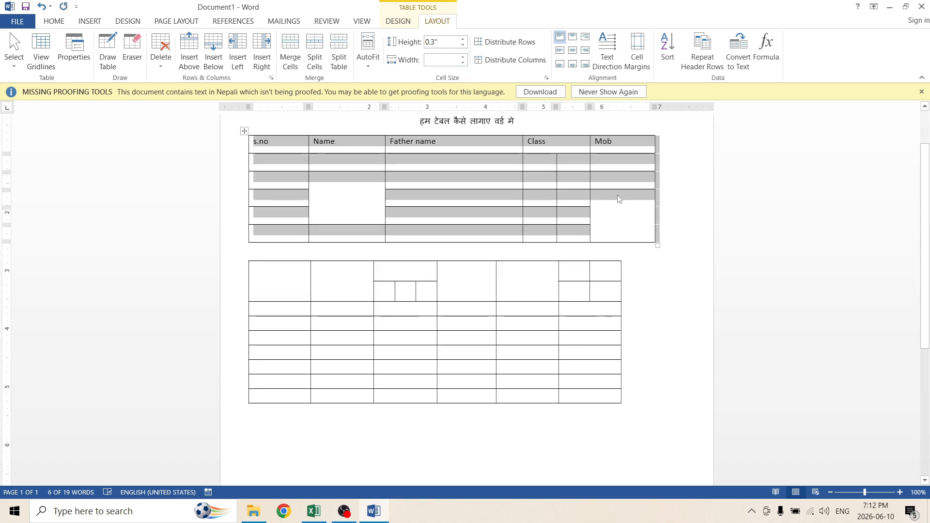
{"action": "left_click", "coordinate": [462, 62]}
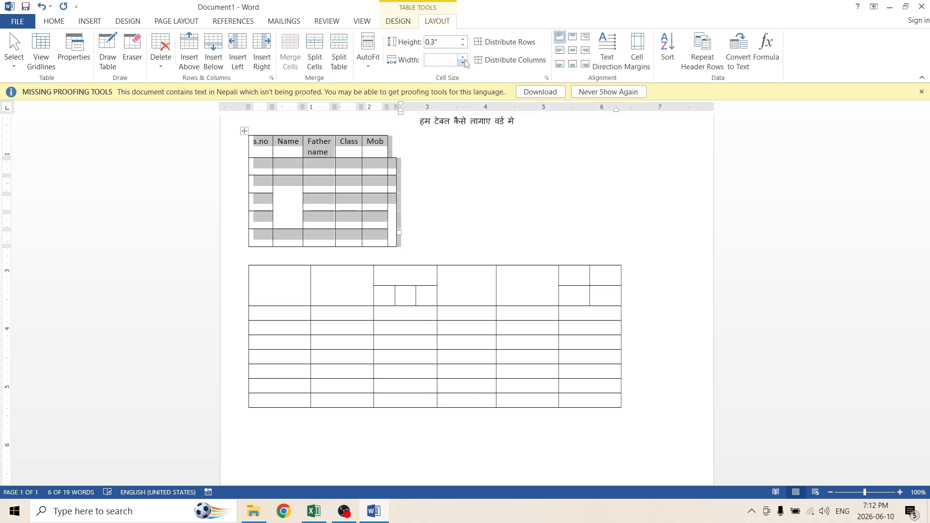
Undo the last three size changes to the first table.
{"action": "key", "text": "ctrl+z"}
{"action": "key", "text": "ctrl+z"}
{"action": "key", "text": "ctrl+z"}
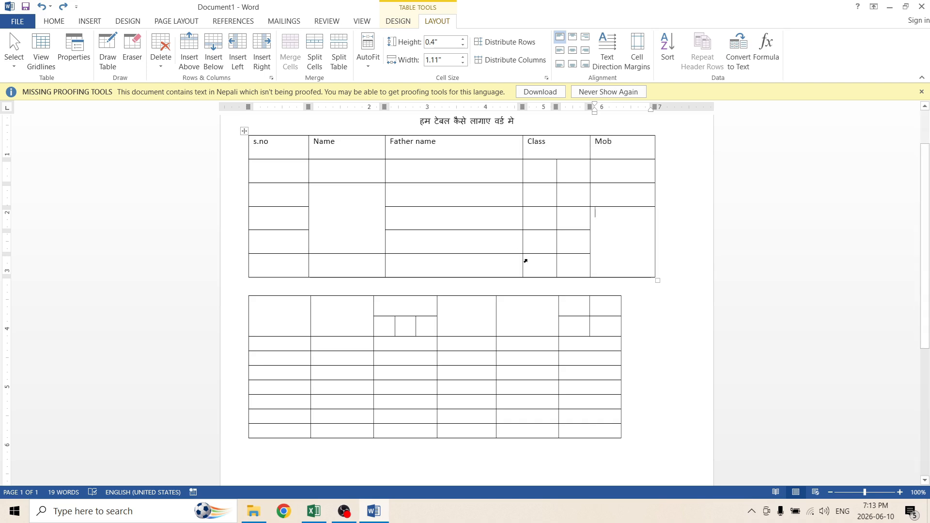
Apply the gold Grid Table style with banded rows to the first table.
{"action": "left_click", "coordinate": [245, 130]}
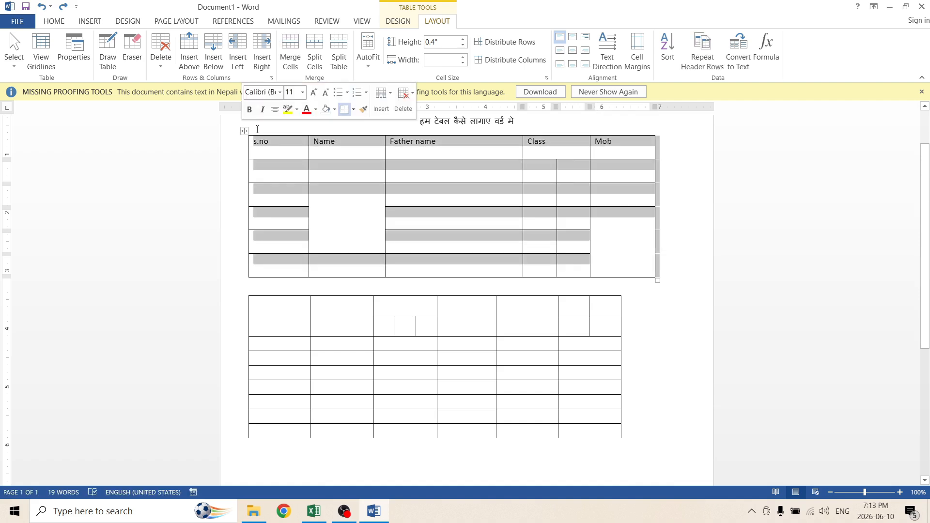
{"action": "left_click", "coordinate": [390, 22]}
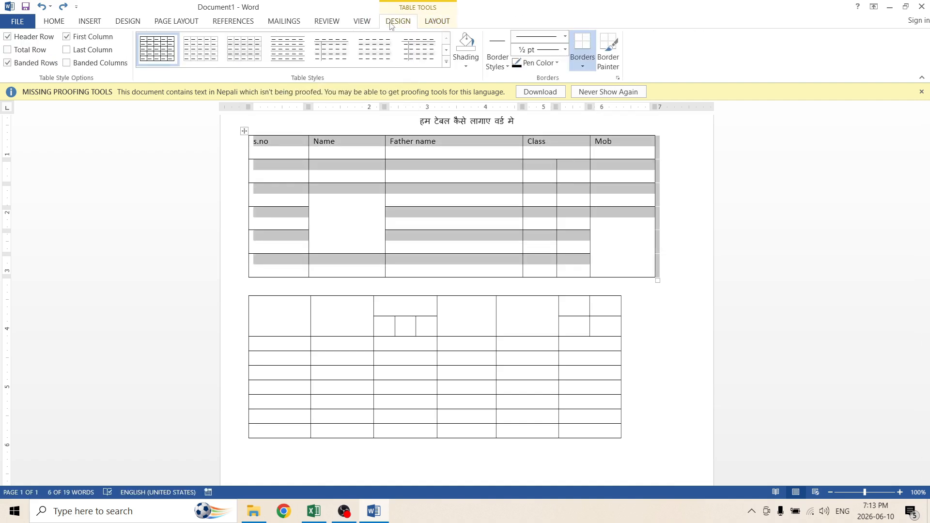
{"action": "left_click", "coordinate": [211, 59]}
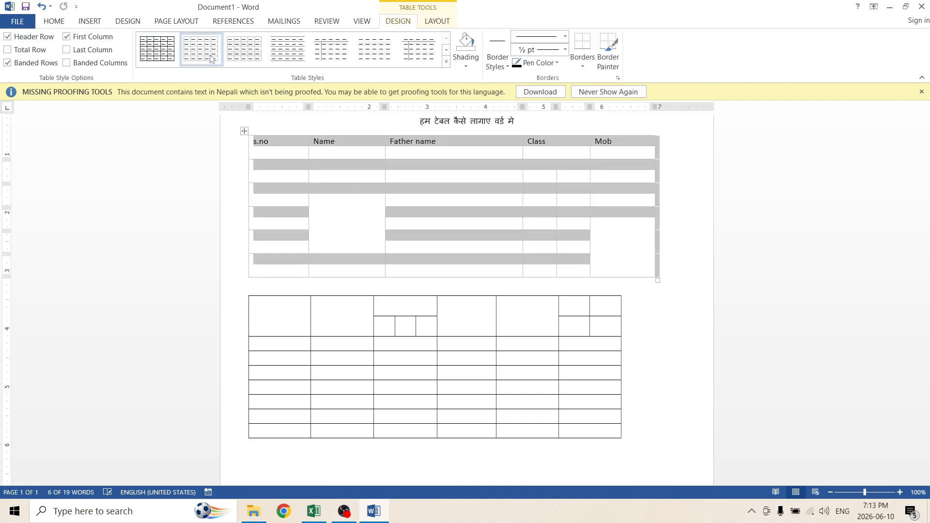
{"action": "left_click", "coordinate": [288, 54]}
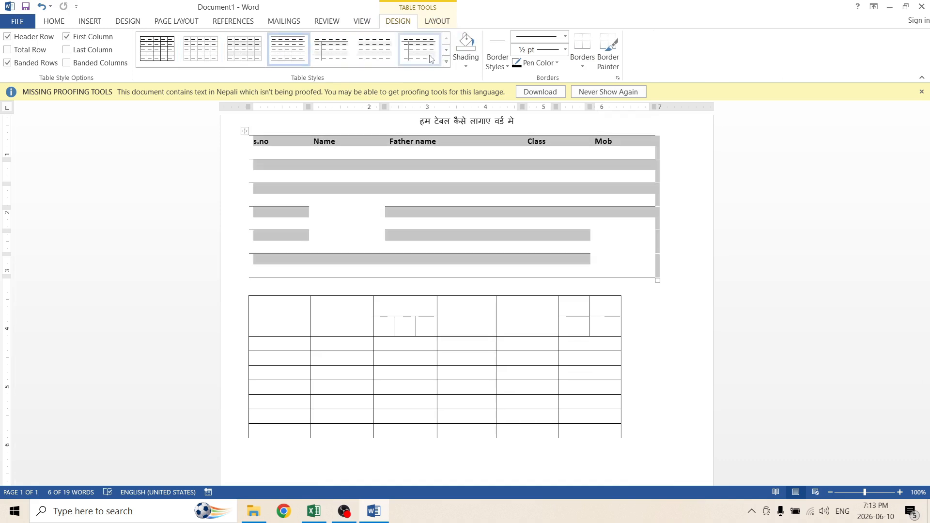
{"action": "left_click", "coordinate": [447, 62]}
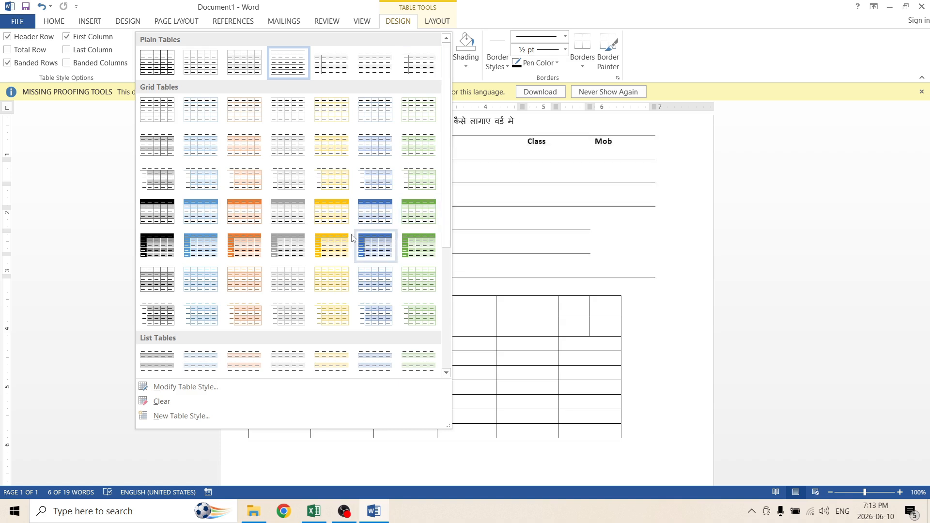
{"action": "left_click", "coordinate": [332, 245]}
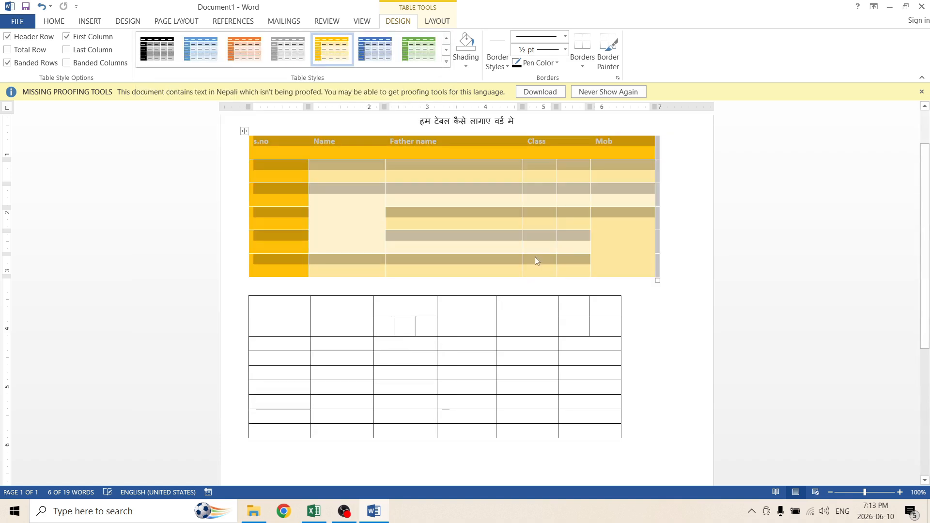
{"action": "left_click", "coordinate": [644, 342]}
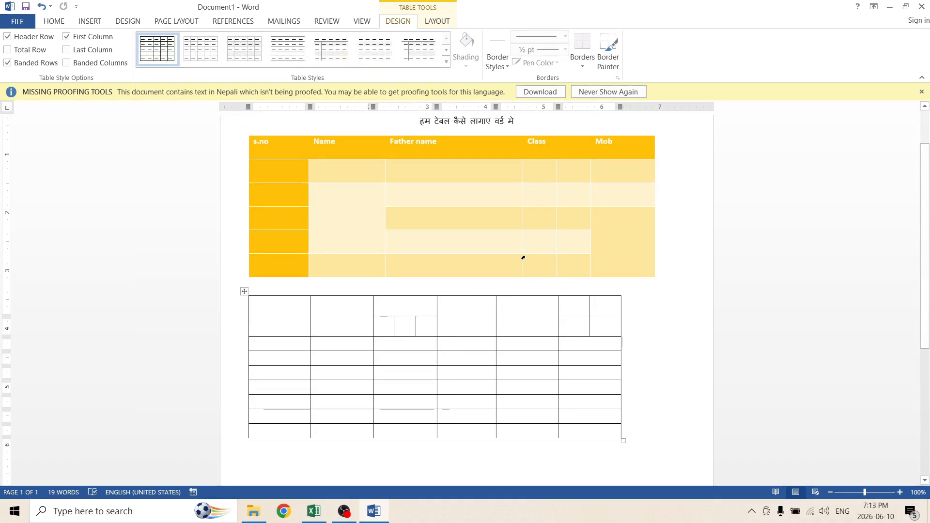
{"action": "left_click", "coordinate": [299, 180]}
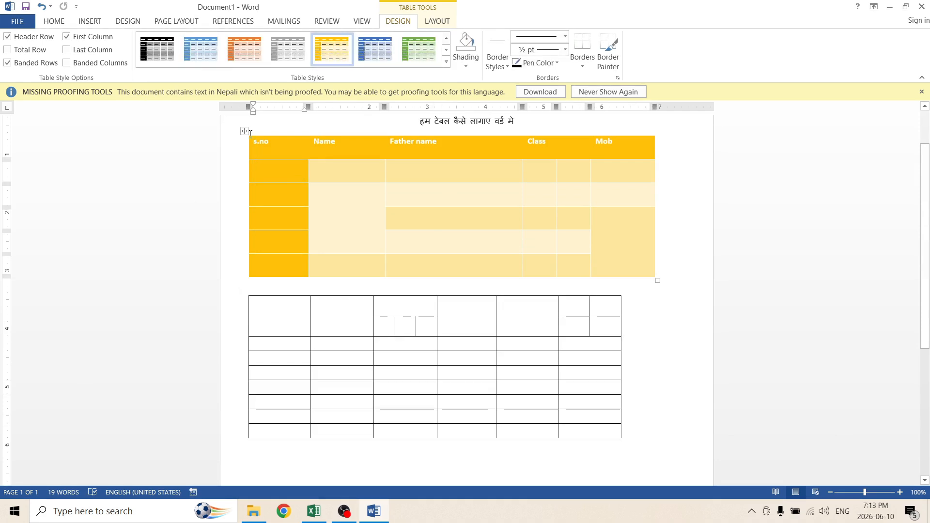
Apply All Borders to the whole first table.
{"action": "left_click", "coordinate": [245, 130]}
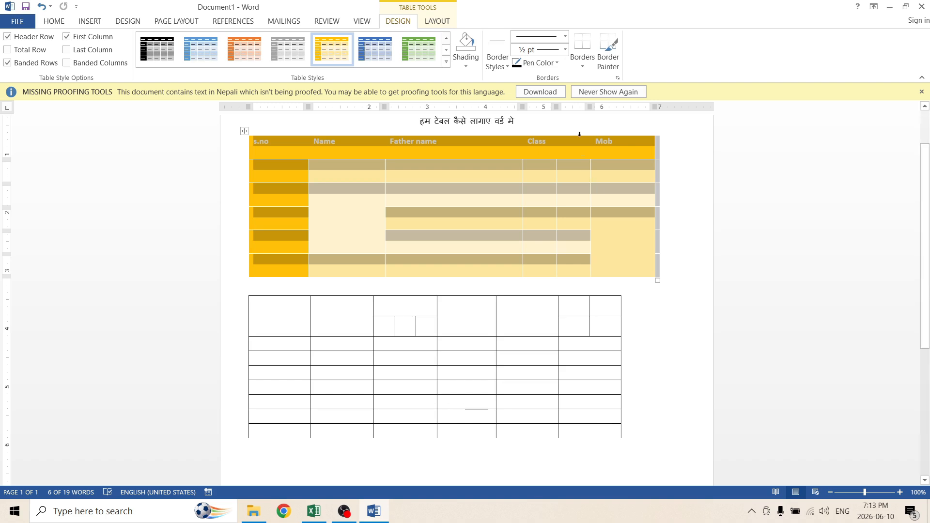
{"action": "left_click", "coordinate": [582, 64]}
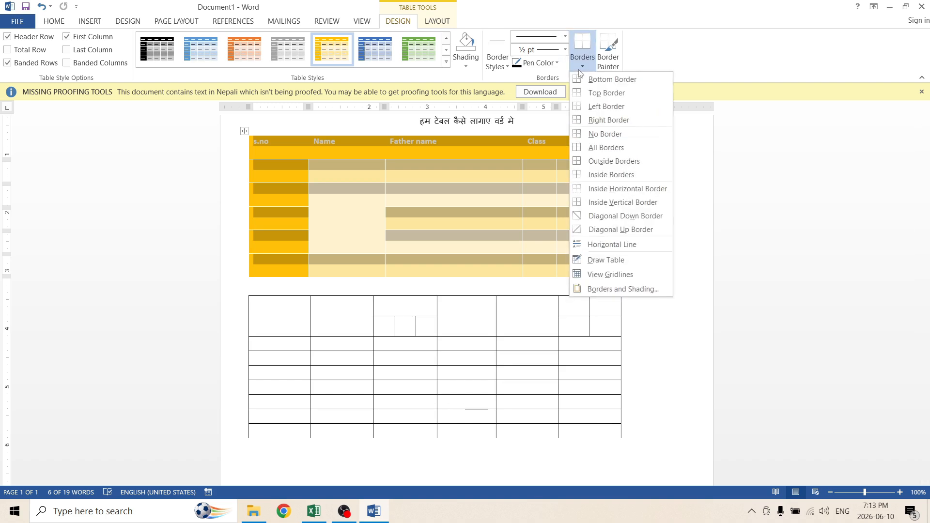
{"action": "left_click", "coordinate": [608, 147]}
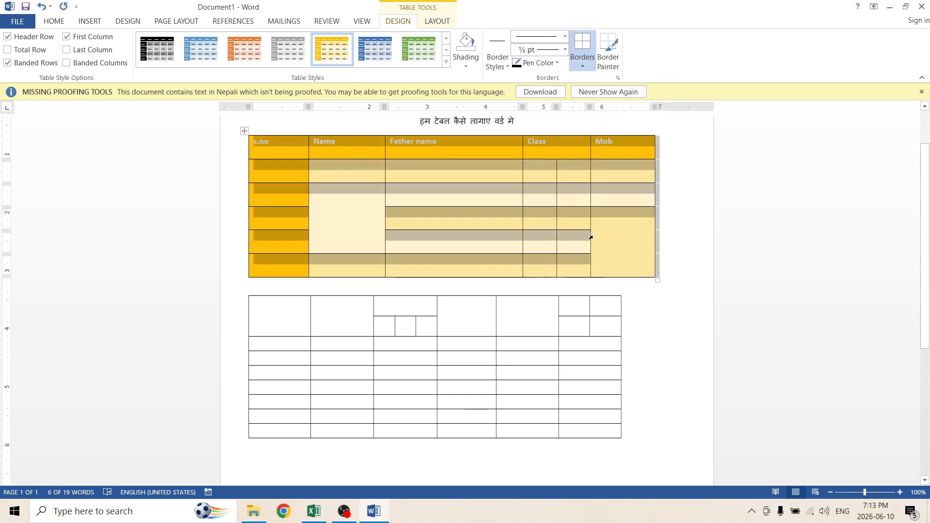
{"action": "left_click", "coordinate": [684, 252]}
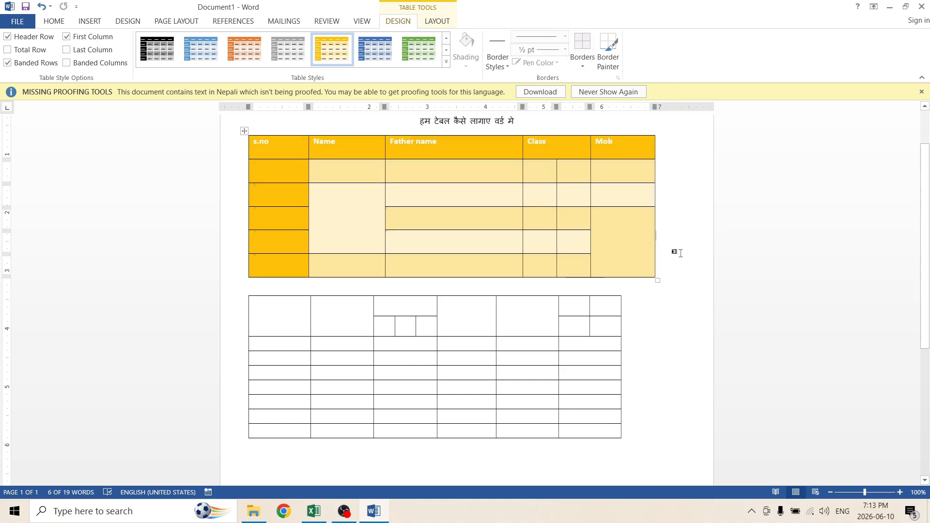
Remove all borders from the first table using No Border.
{"action": "left_click", "coordinate": [583, 66]}
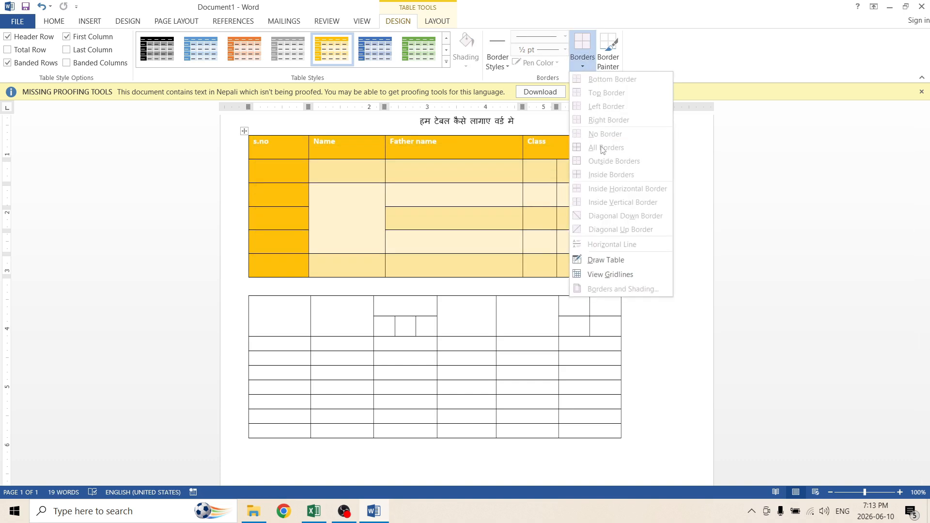
{"action": "left_click", "coordinate": [463, 190]}
{"action": "left_click", "coordinate": [244, 132]}
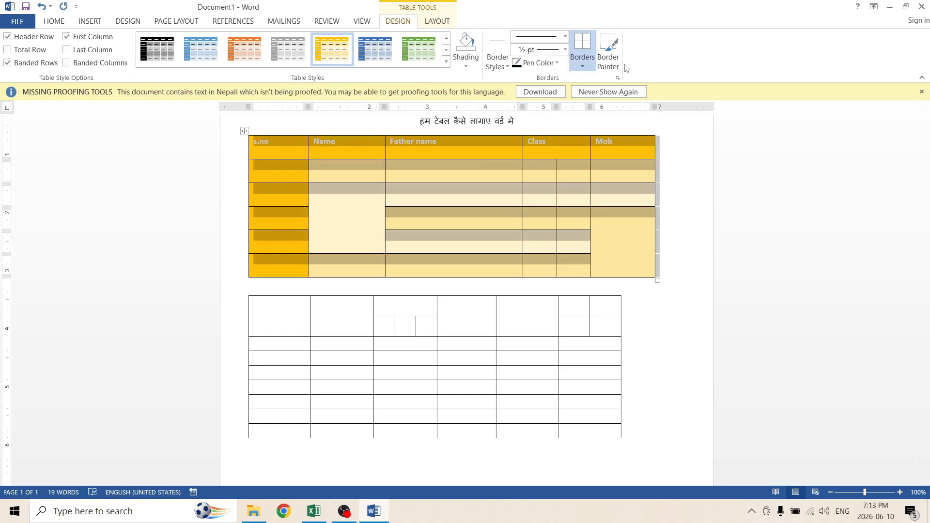
{"action": "left_click", "coordinate": [583, 66]}
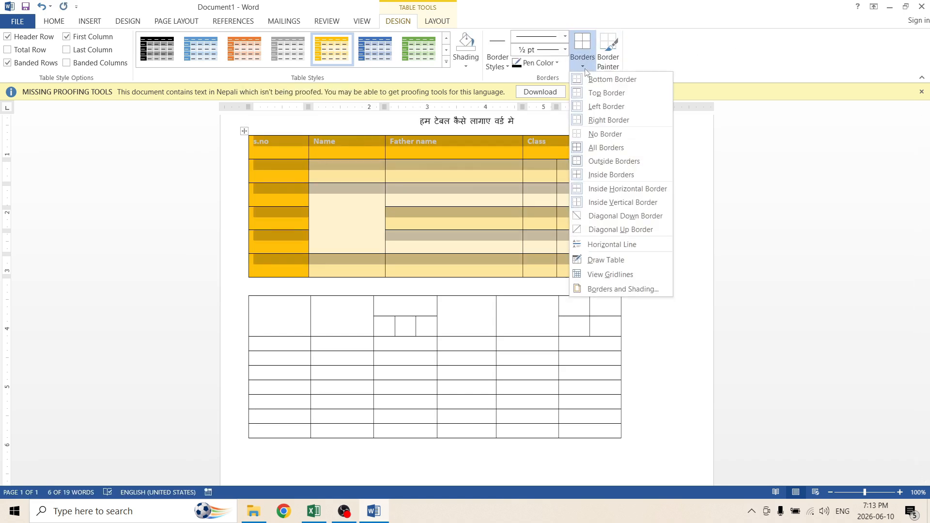
{"action": "left_click", "coordinate": [605, 134]}
{"action": "left_click", "coordinate": [482, 218]}
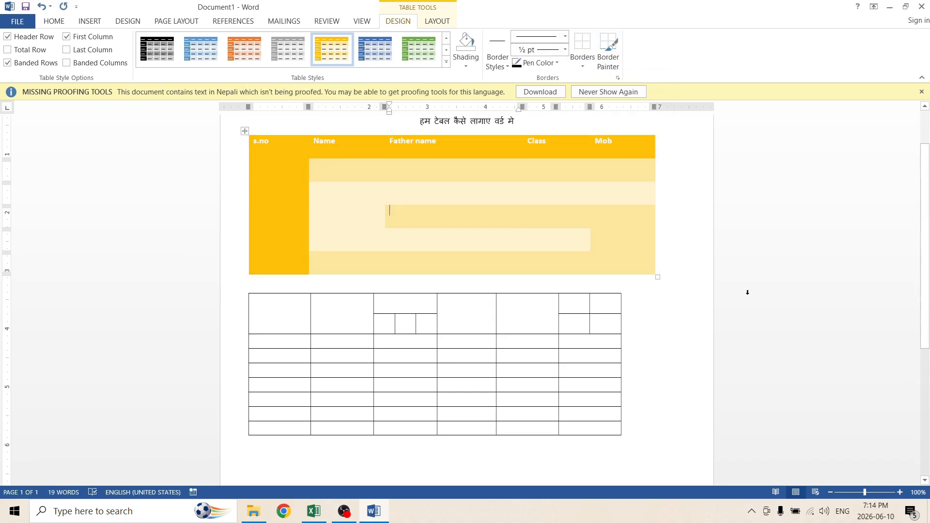
Select the first table and open its border options.
{"action": "left_click", "coordinate": [245, 131]}
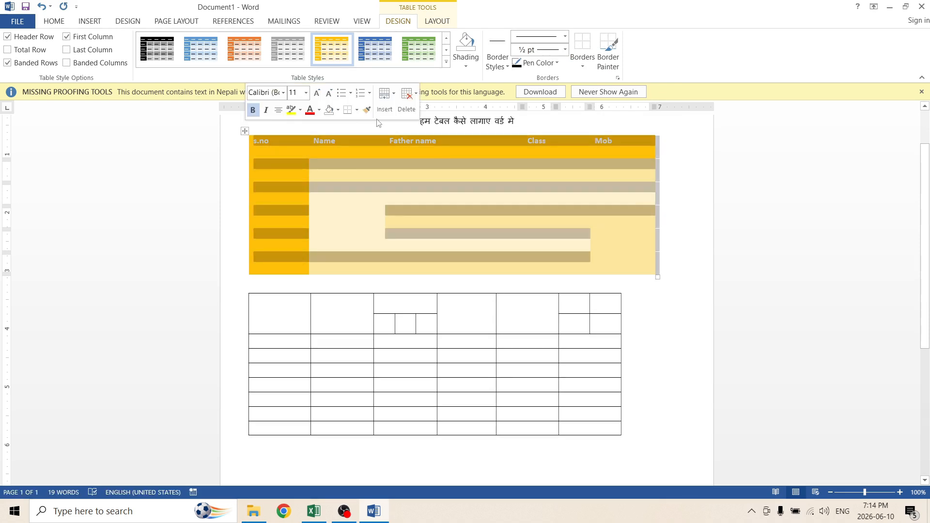
{"action": "left_click", "coordinate": [589, 66]}
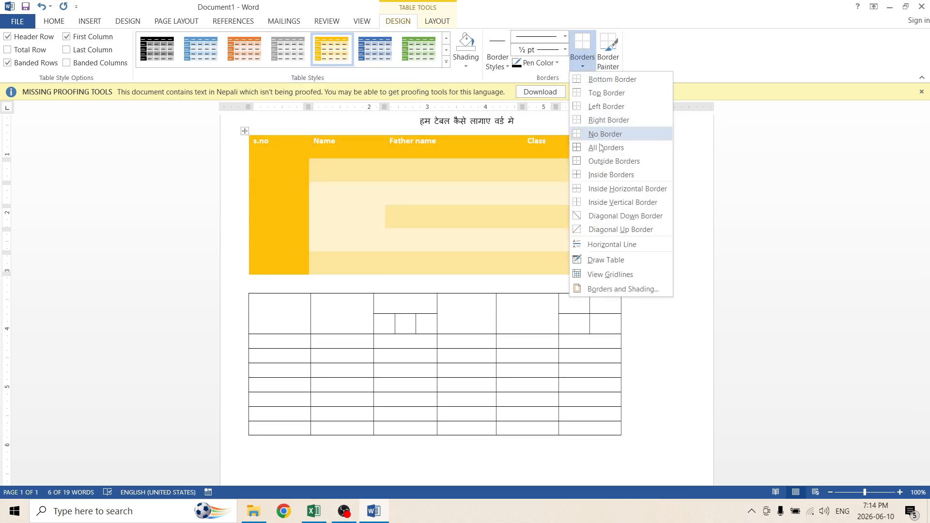